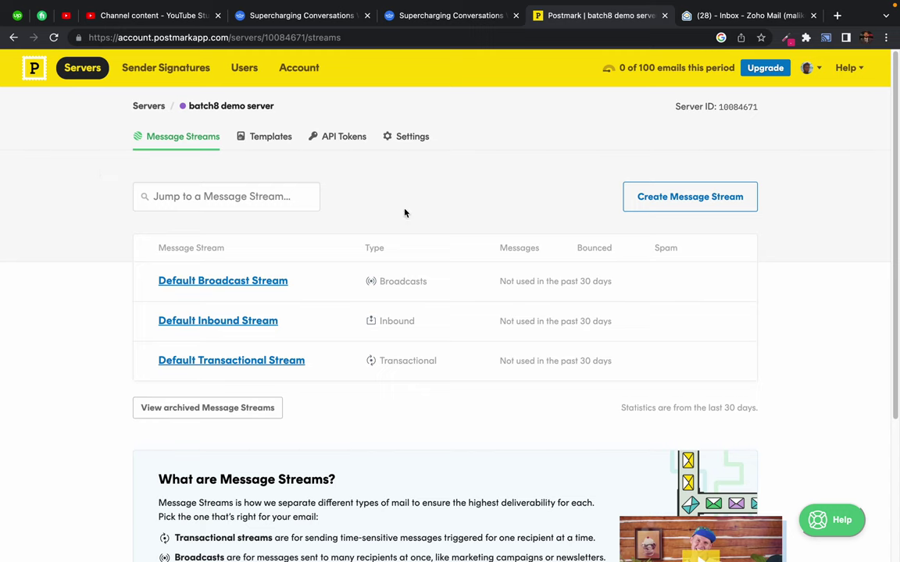
- Look through the batch8 demo server's message streams, the explanation of stream types, and its email templates
scroll(57, 397, down, 1)
scroll(58, 396, up, 1)
scroll(93, 344, down, 5)
scroll(93, 363, down, 8)
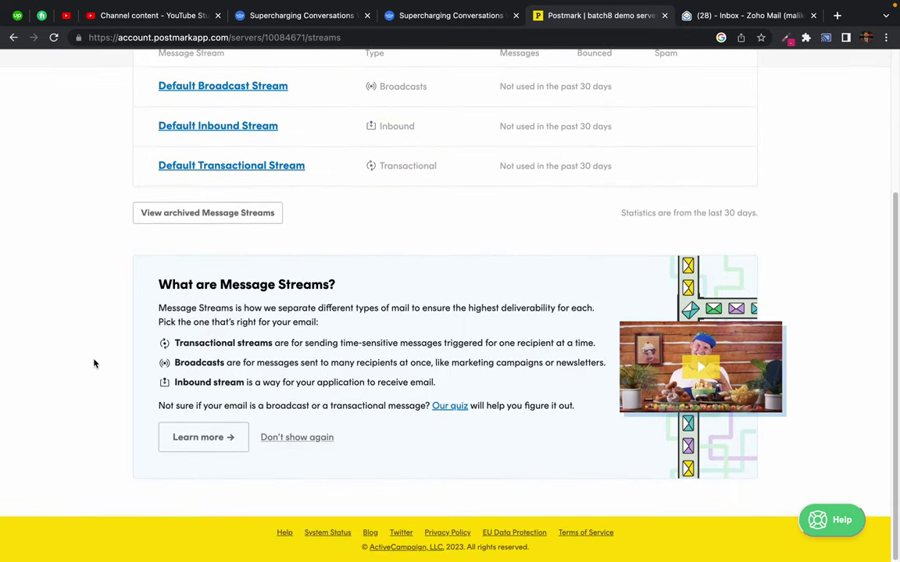
scroll(94, 363, up, 12)
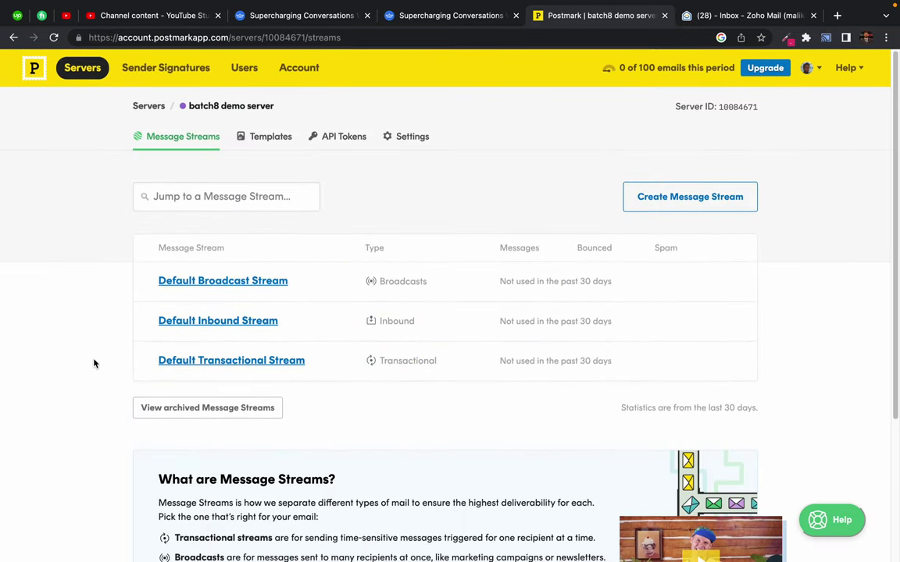
click(257, 138)
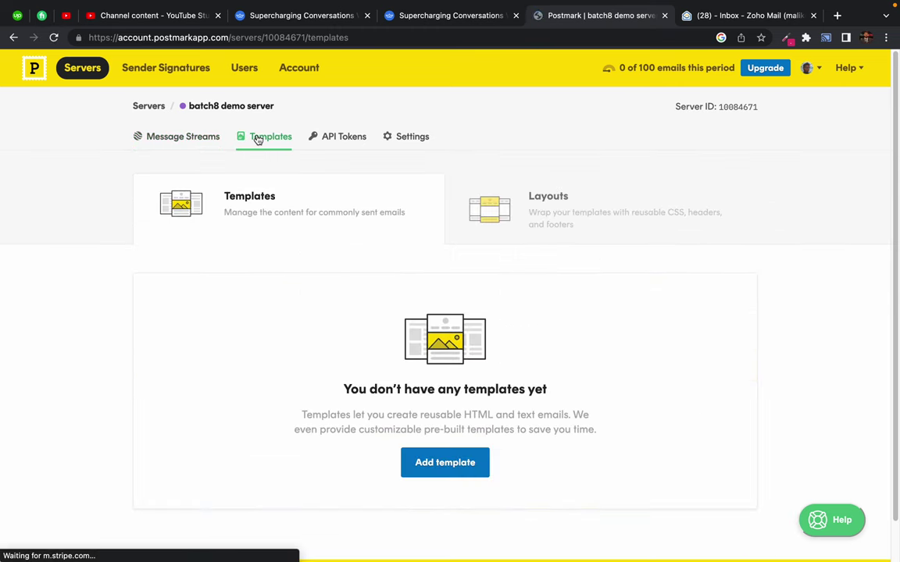
- Copy the batch8 demo server's existing server API token
click(329, 141)
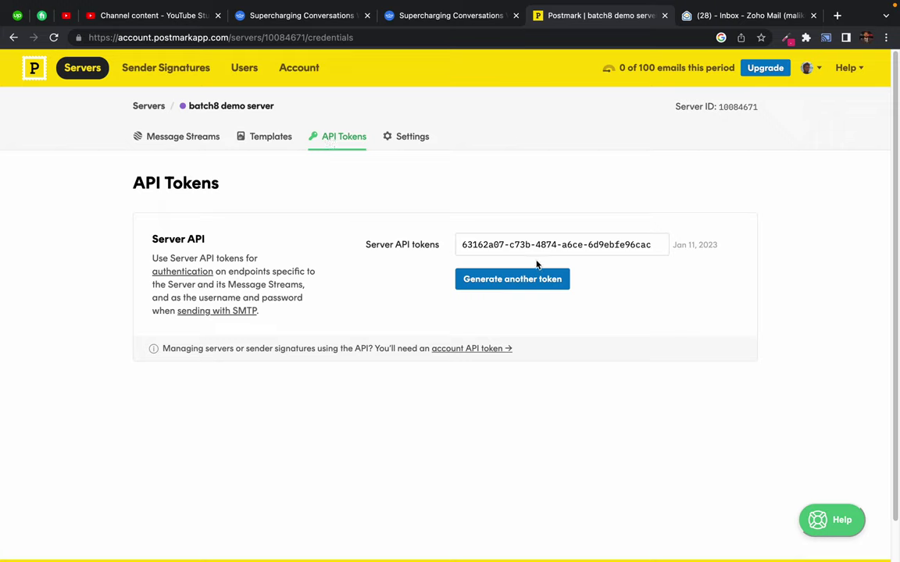
click(615, 243)
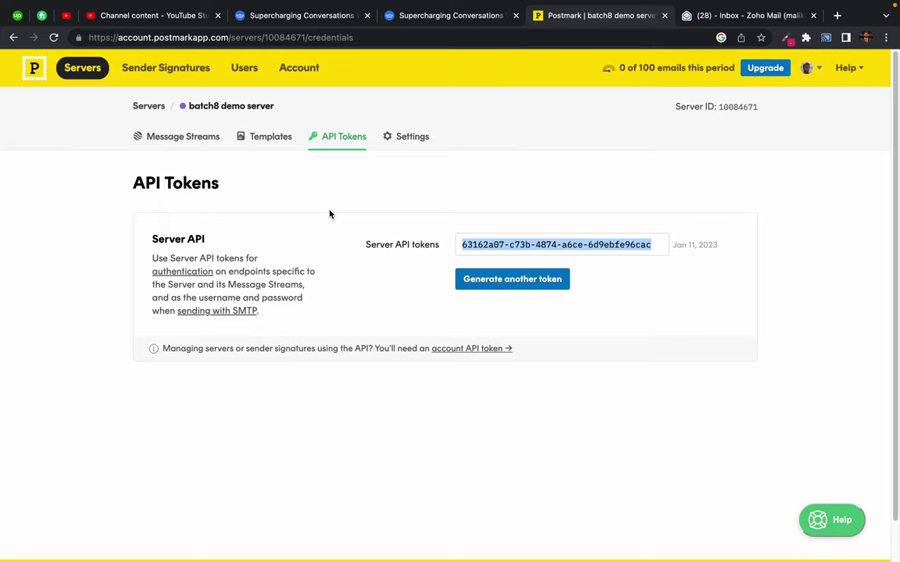
click(499, 251)
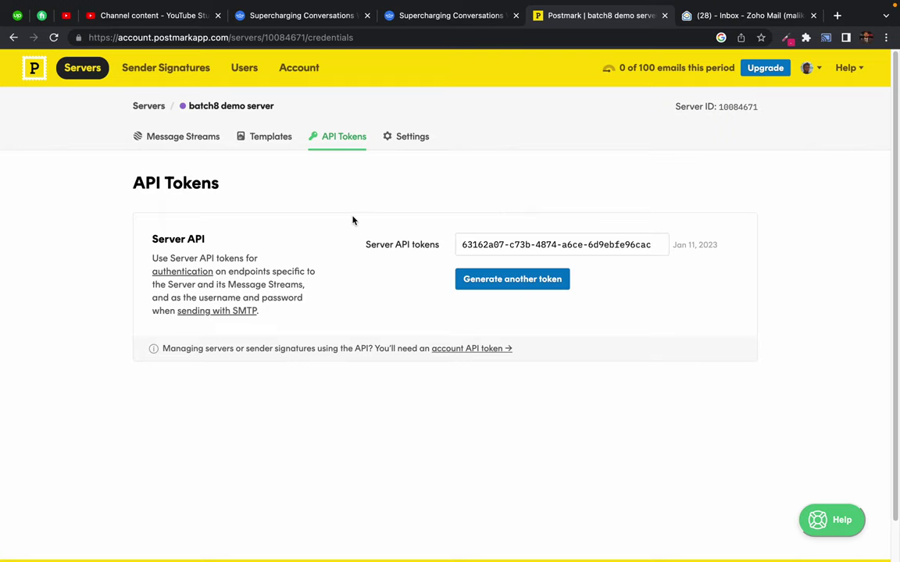
- Switch to VS Code and paste the server API token as a comment above the TODO in auth.mjs, with blank lines around it
key(ctrl+Left)
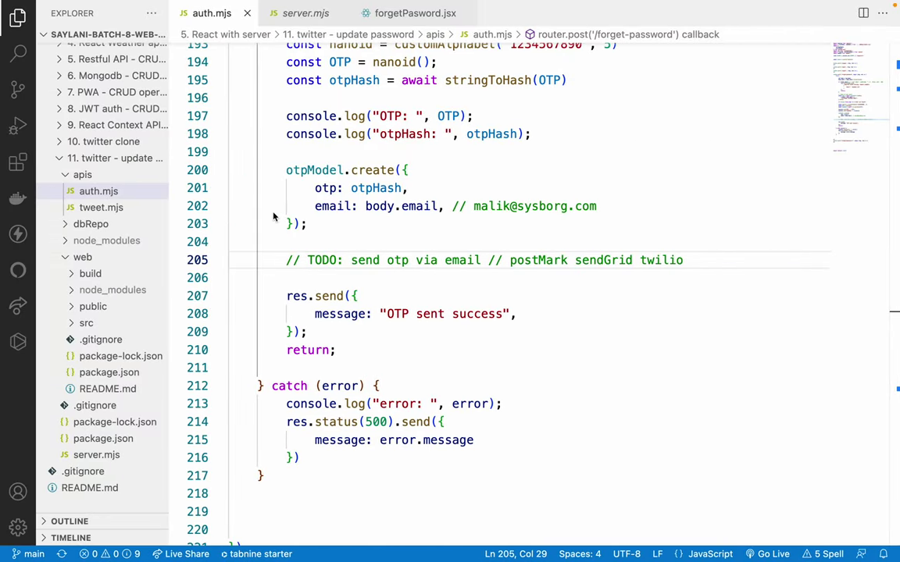
click(307, 249)
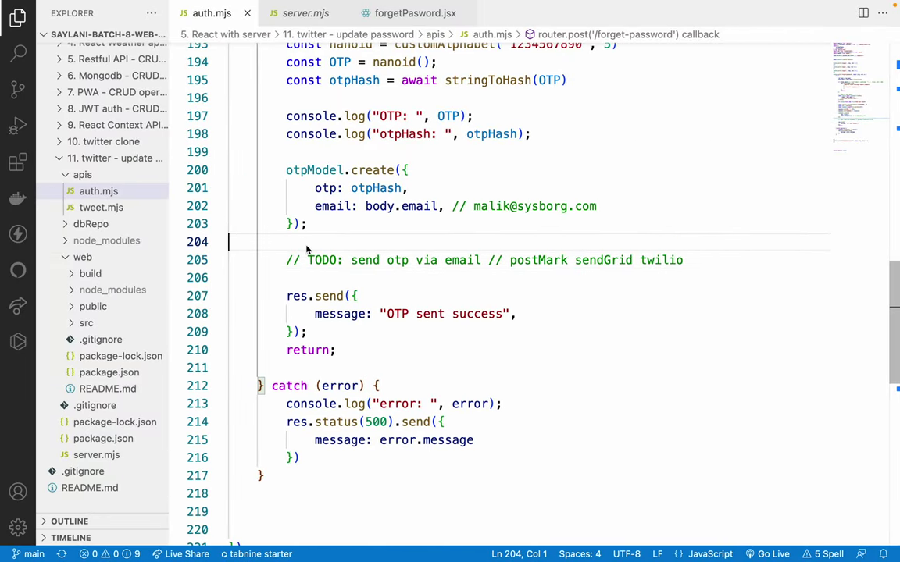
key(Return)
key(Return)
key(Up)
key(Up)
key(Return)
text(//)
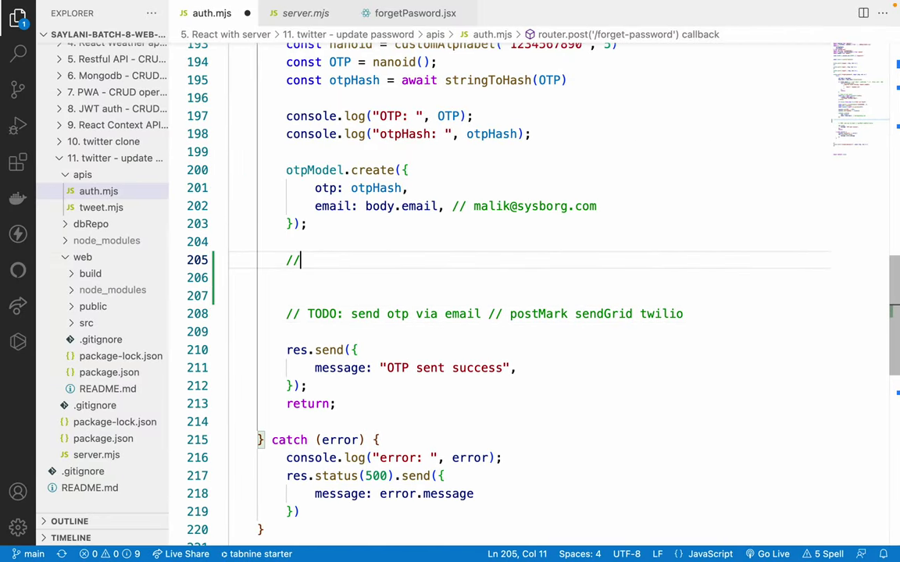
key(super+v)
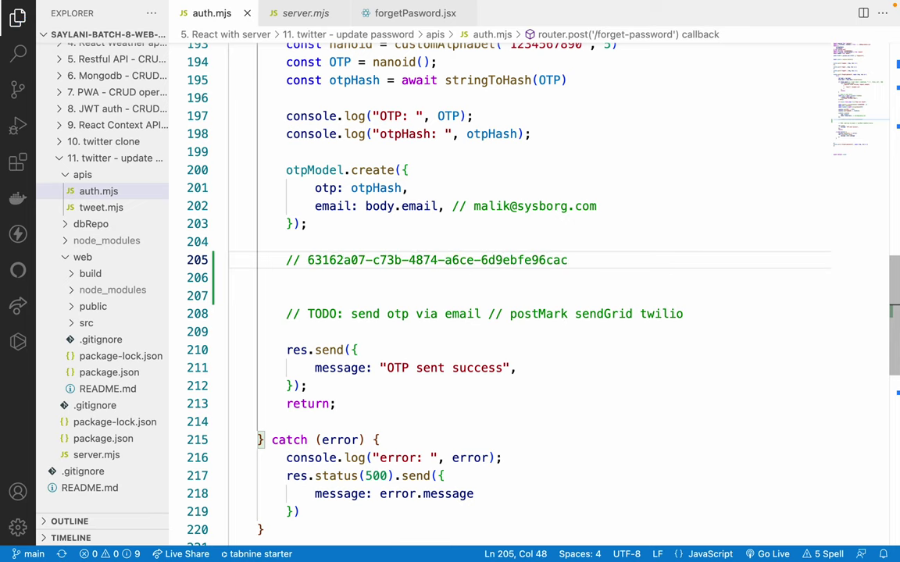
- Return to Postmark in the browser and enable open tracking and link tracking in the server's settings
key(ctrl+Right)
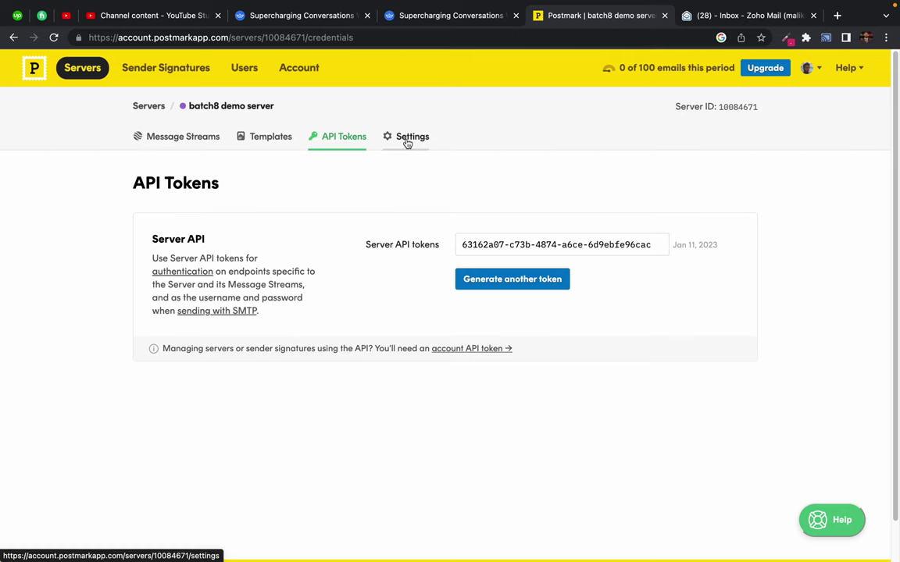
click(407, 142)
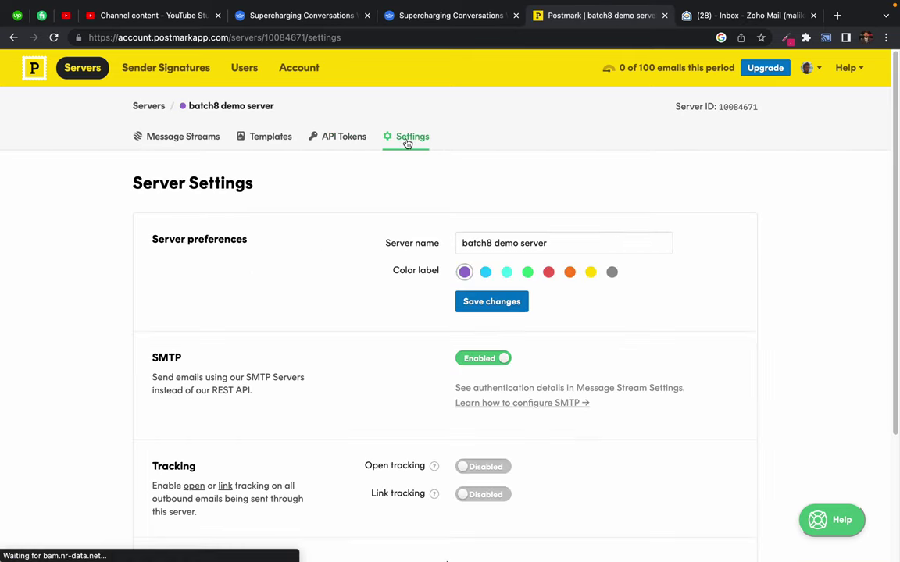
scroll(127, 311, down, 5)
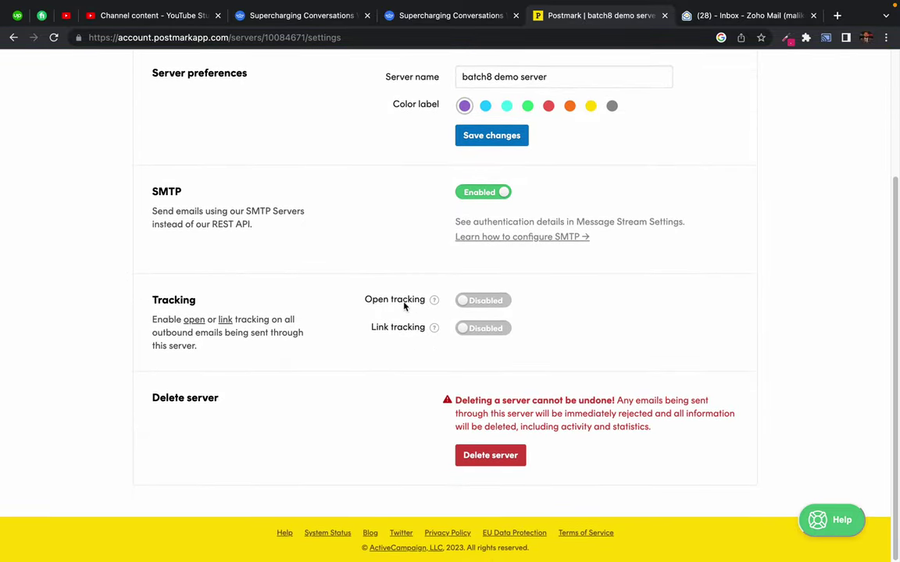
mouse_move(434, 300)
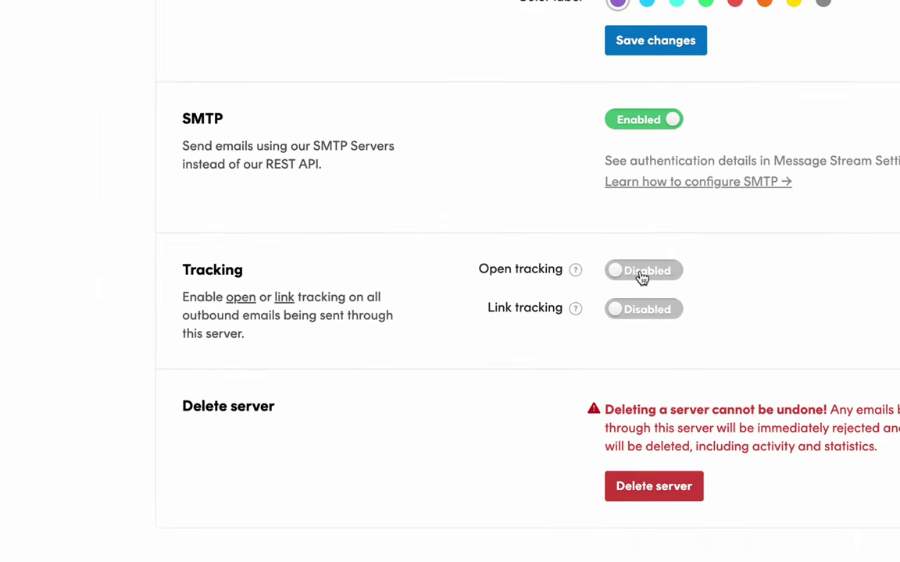
click(666, 278)
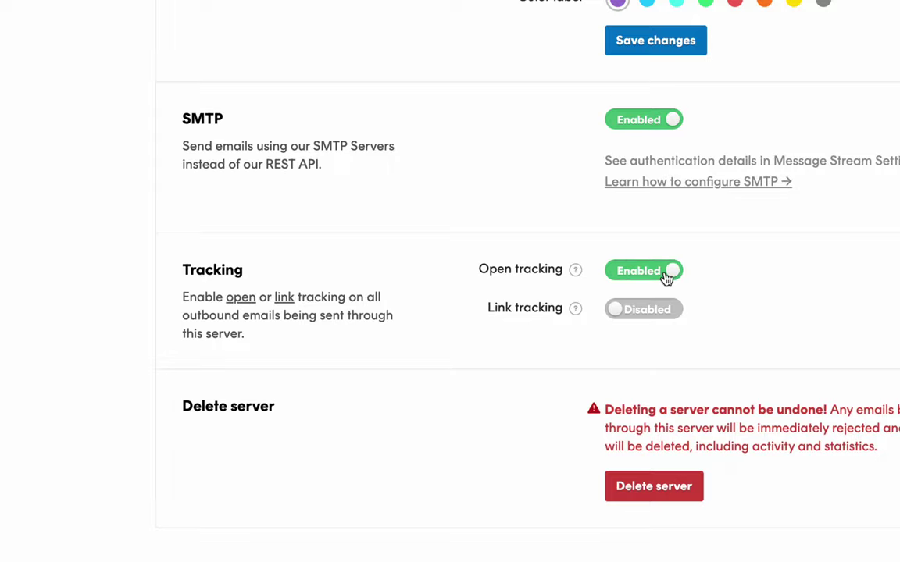
click(636, 309)
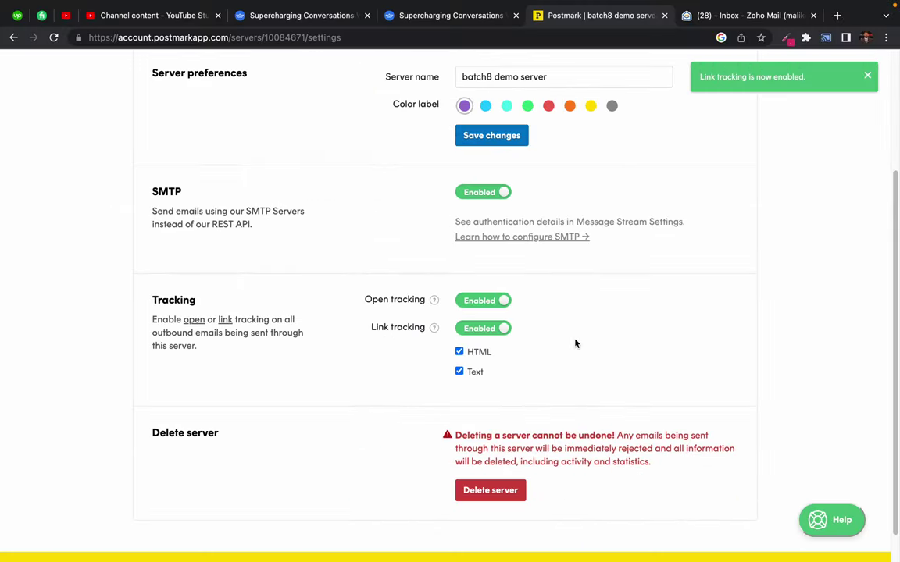
scroll(321, 390, down, 1)
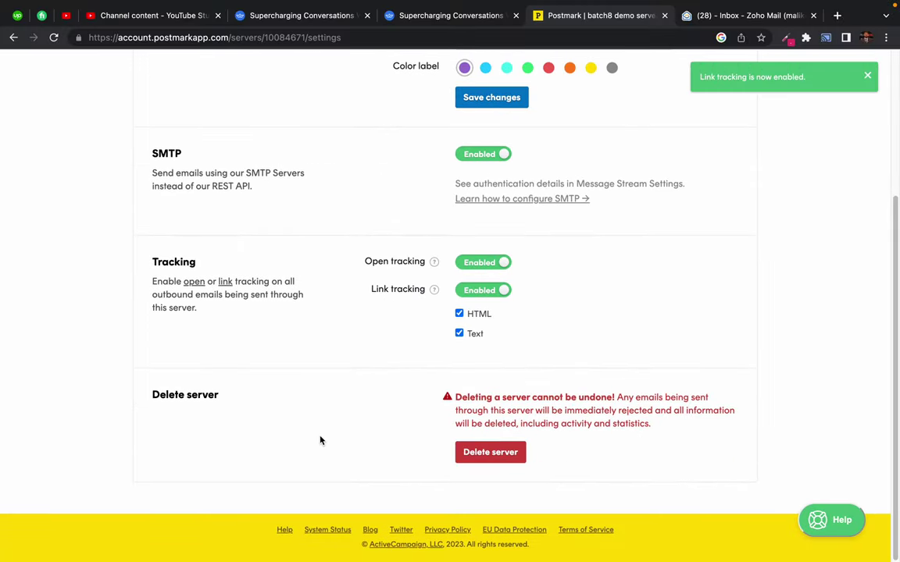
- Examine the description of SMTP sending in the server settings and dismiss the link tracking notification
scroll(516, 390, up, 5)
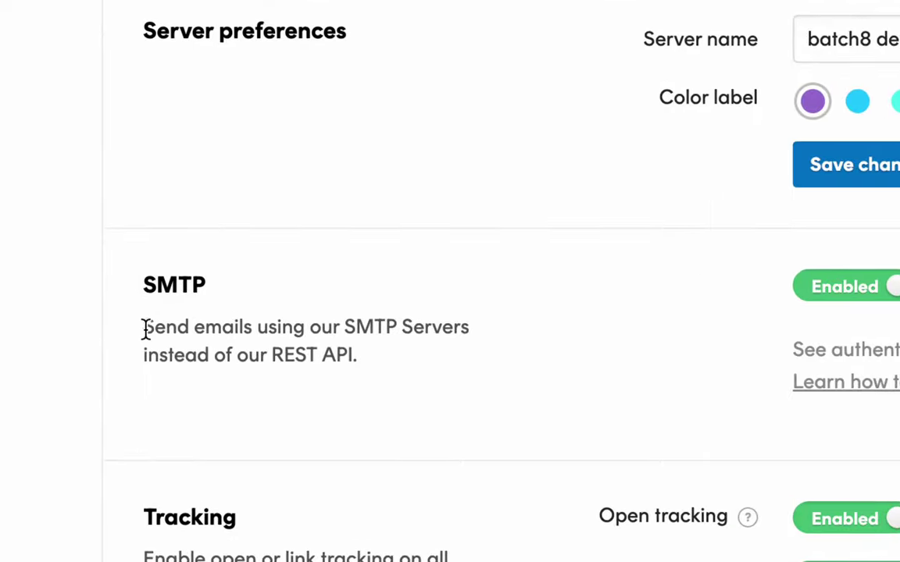
drag(144, 328, 380, 324)
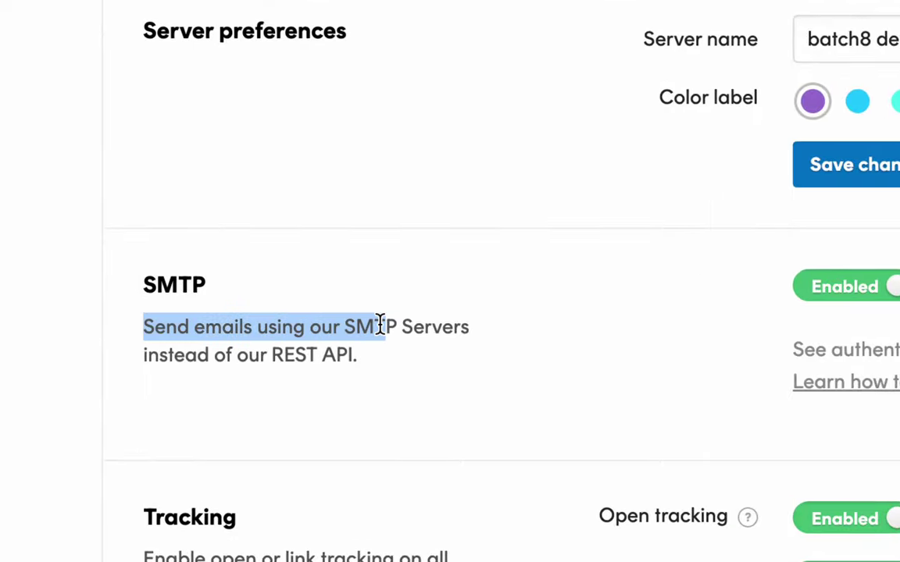
double_click(372, 328)
double_click(372, 328)
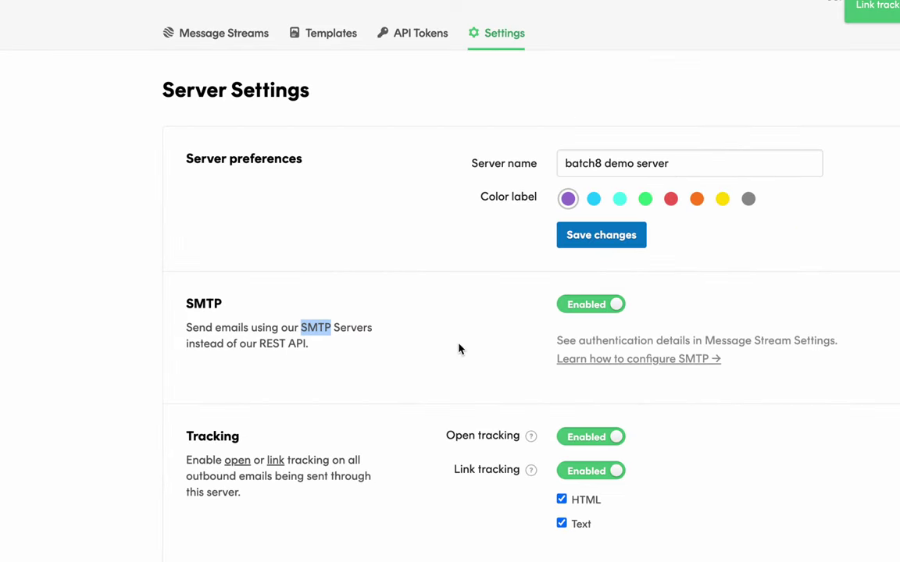
click(303, 327)
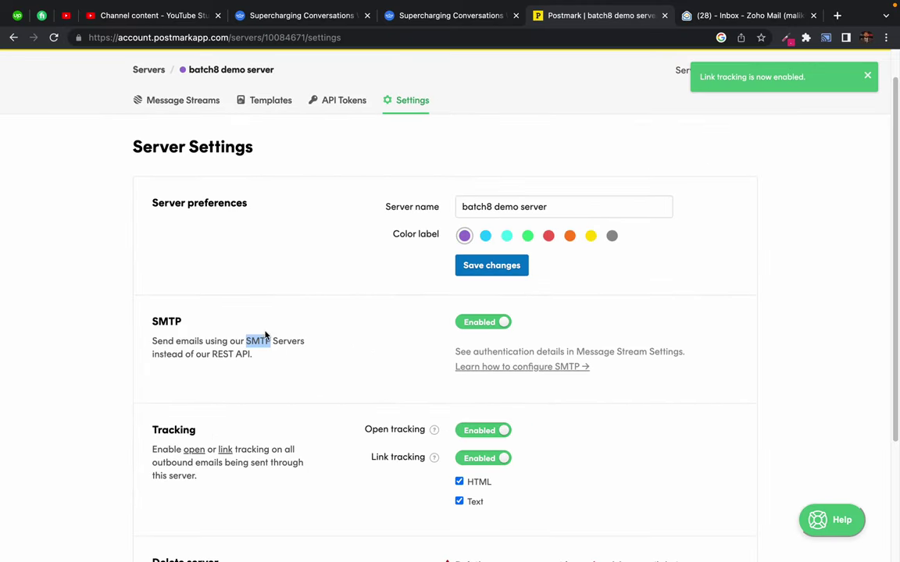
double_click(249, 342)
click(342, 261)
scroll(341, 261, up, 2)
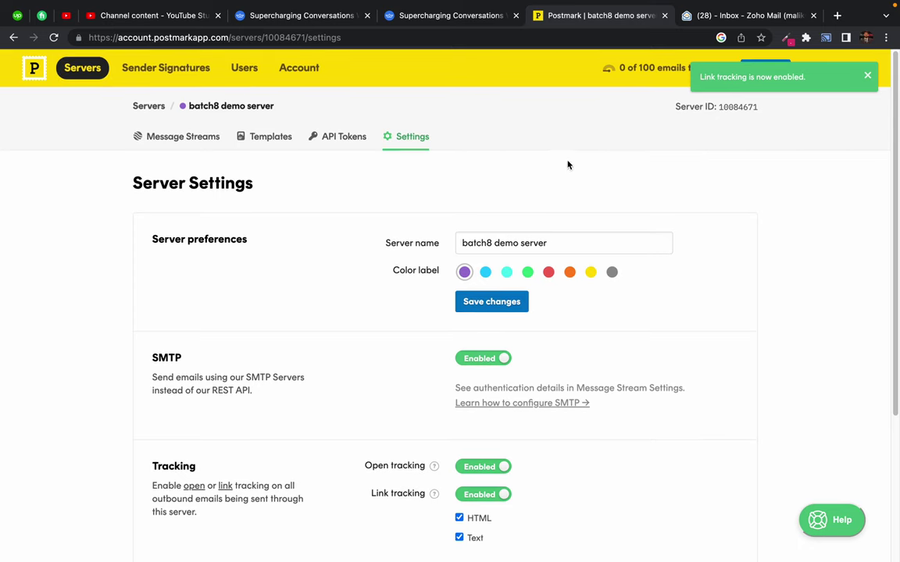
click(865, 78)
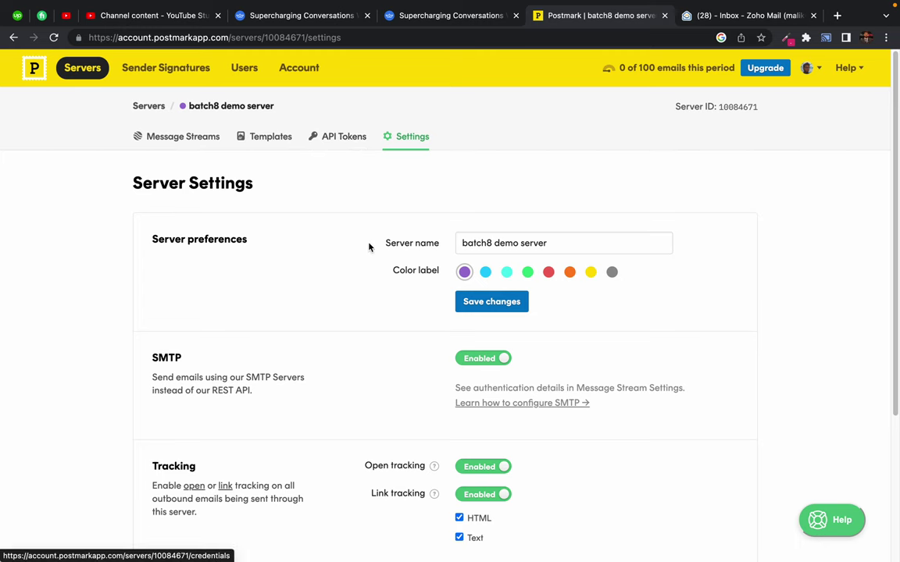
- Review the server's message stream list and the explanation of what message streams are
click(197, 138)
scroll(64, 326, down, 2)
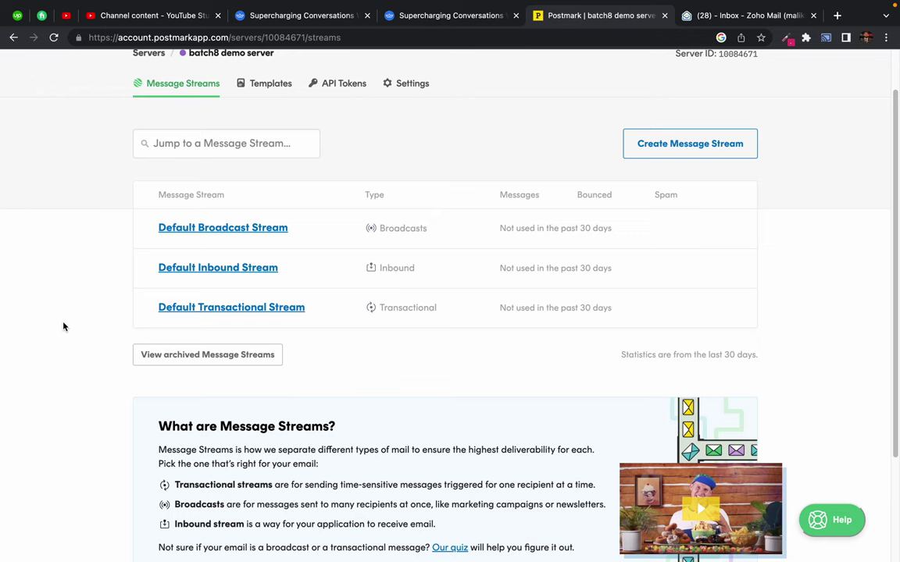
scroll(512, 377, down, 3)
scroll(423, 430, up, 5)
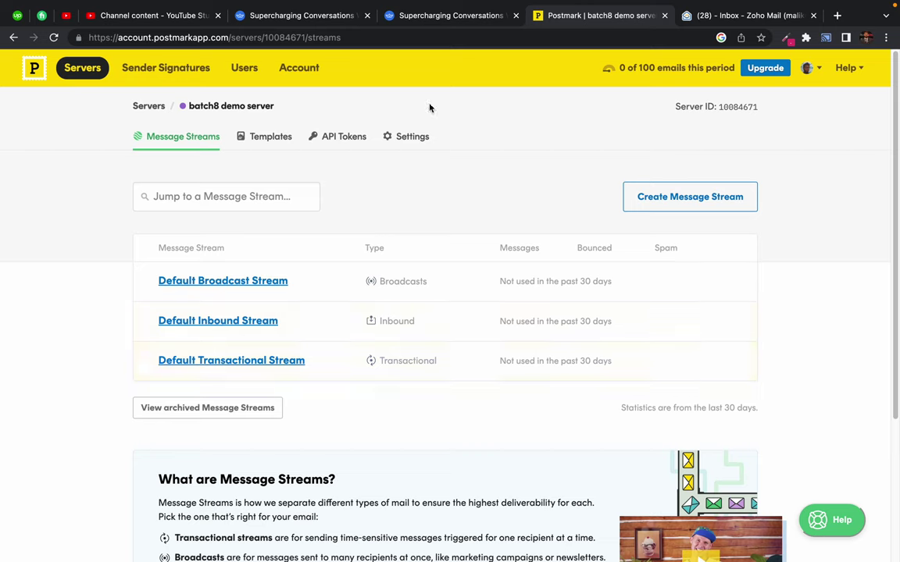
- Open Postmark's API docs in a new browser tab and go to the user guide page "Sending email with API"
click(847, 68)
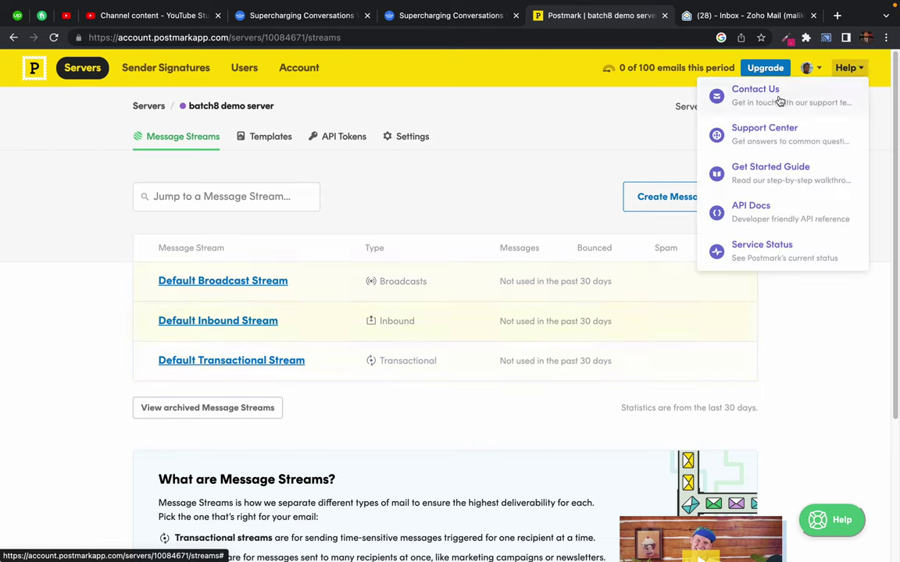
super+click(751, 210)
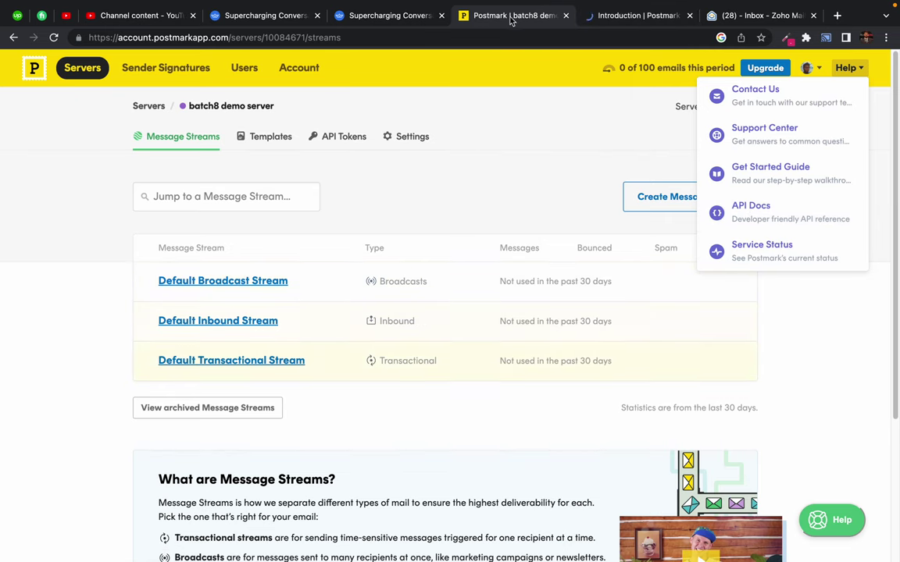
click(608, 22)
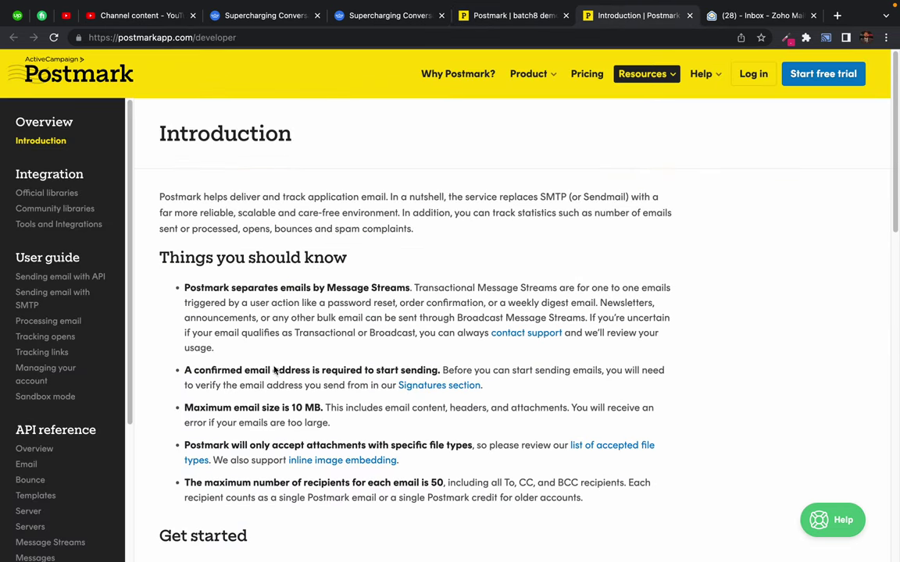
scroll(273, 365, down, 1)
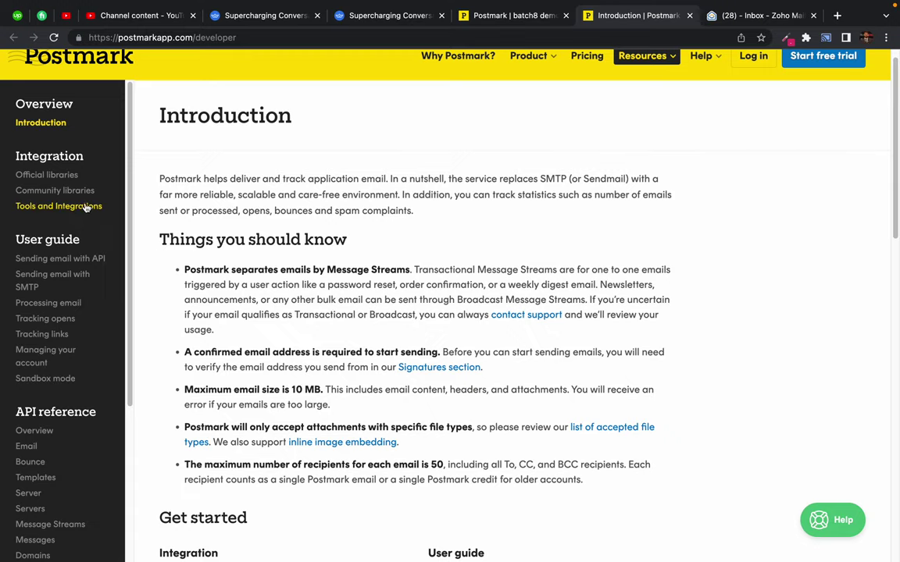
scroll(47, 322, down, 1)
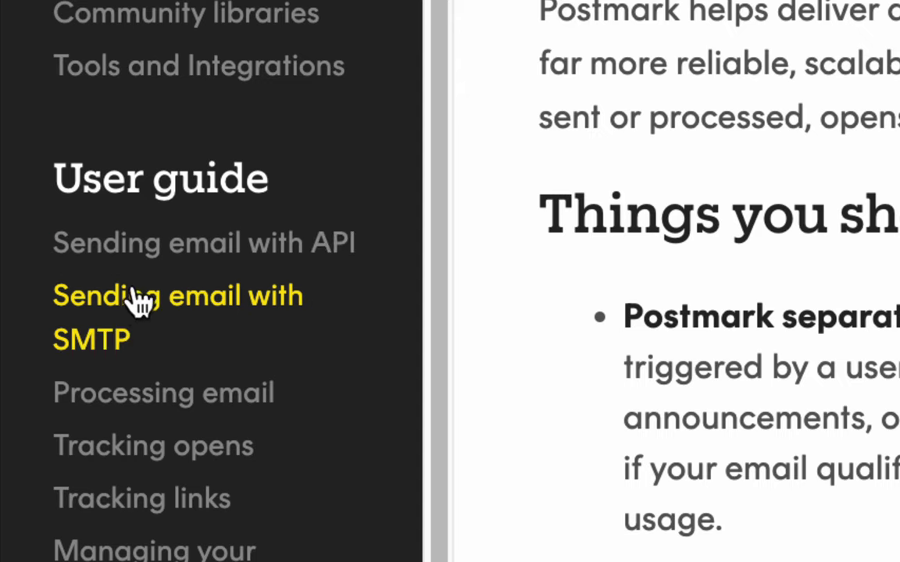
click(170, 254)
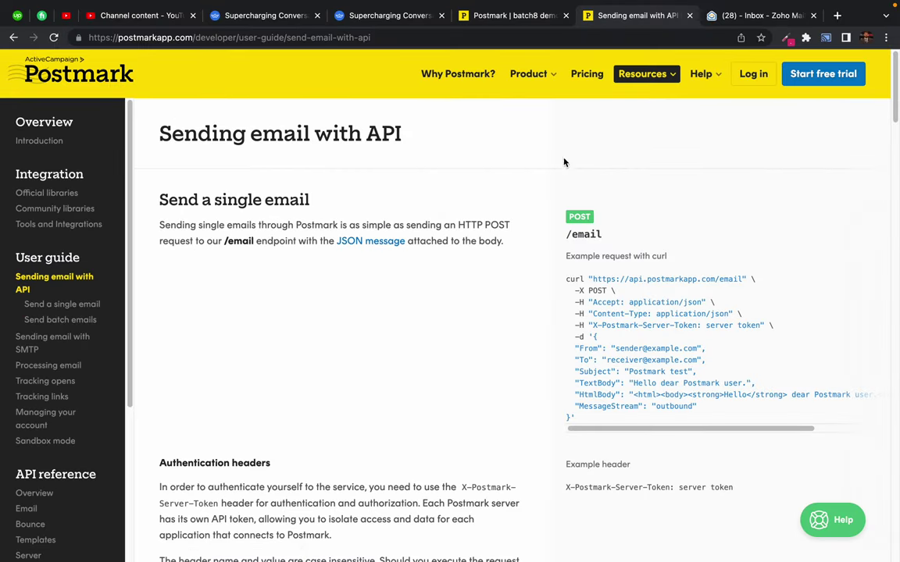
- Return to the batch8 demo server's settings and switch SMTP off and back on
click(512, 15)
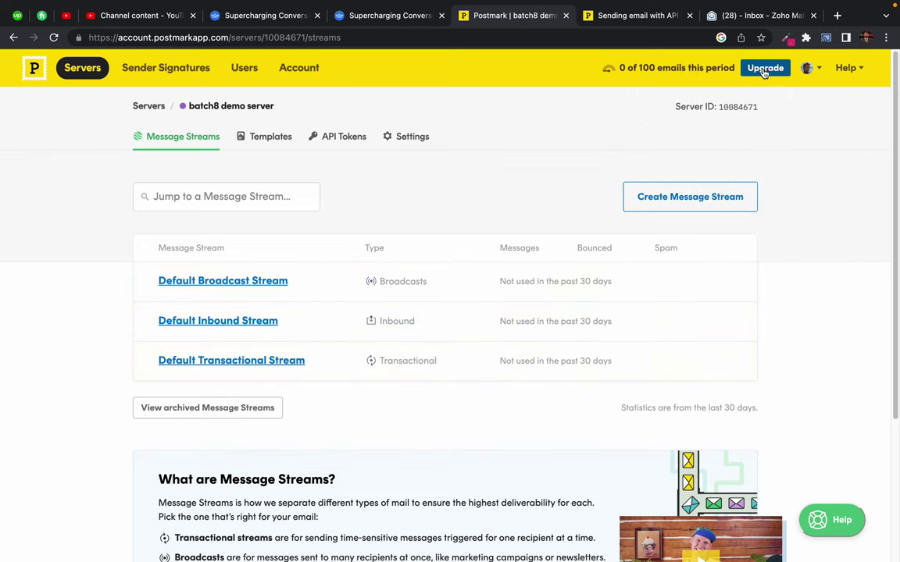
click(412, 136)
scroll(263, 312, down, 1)
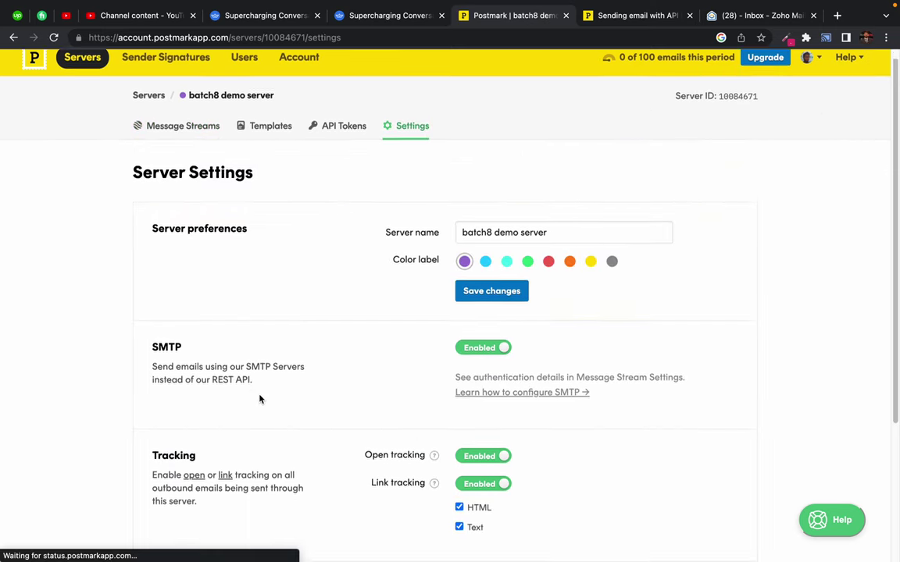
scroll(260, 399, down, 2)
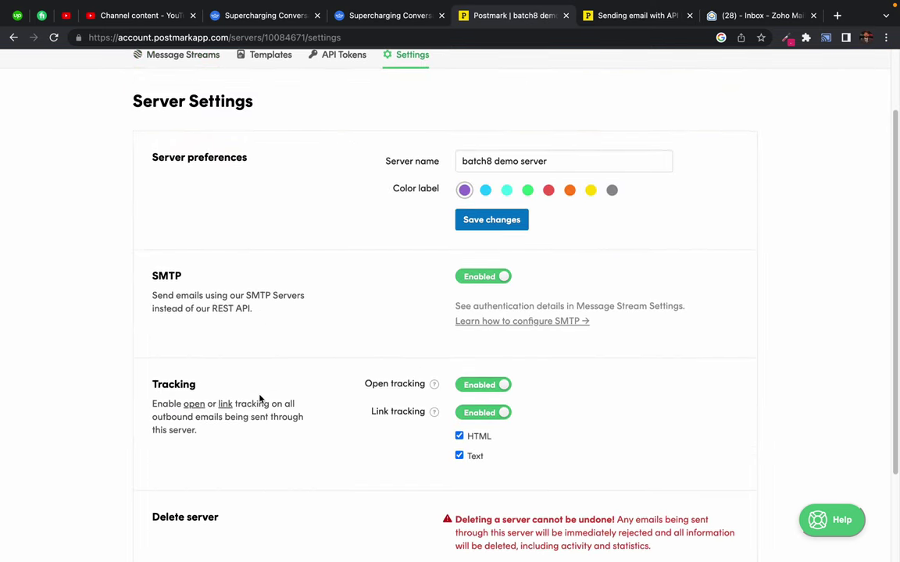
click(503, 277)
click(484, 278)
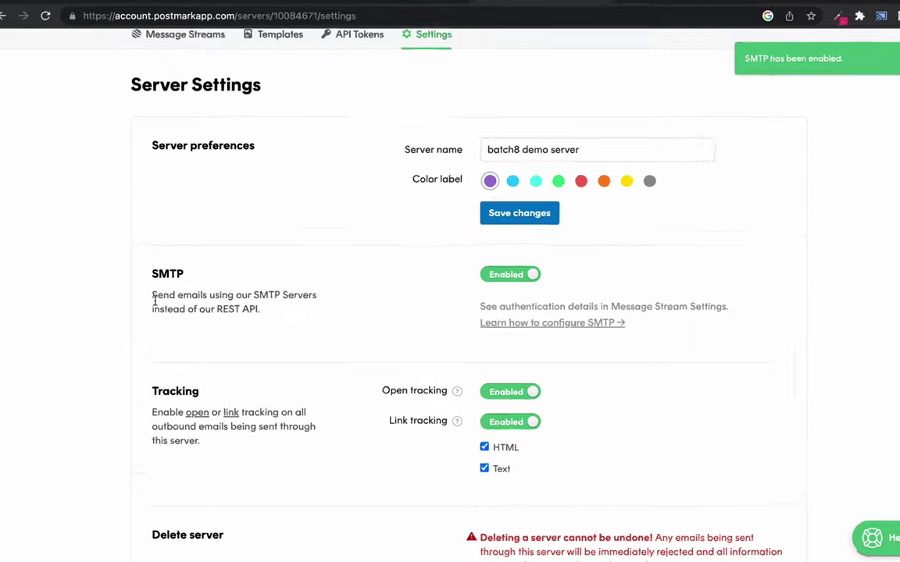
- Examine the SMTP description in the server settings, focusing on the words "instead of our REST API"
drag(149, 309, 238, 310)
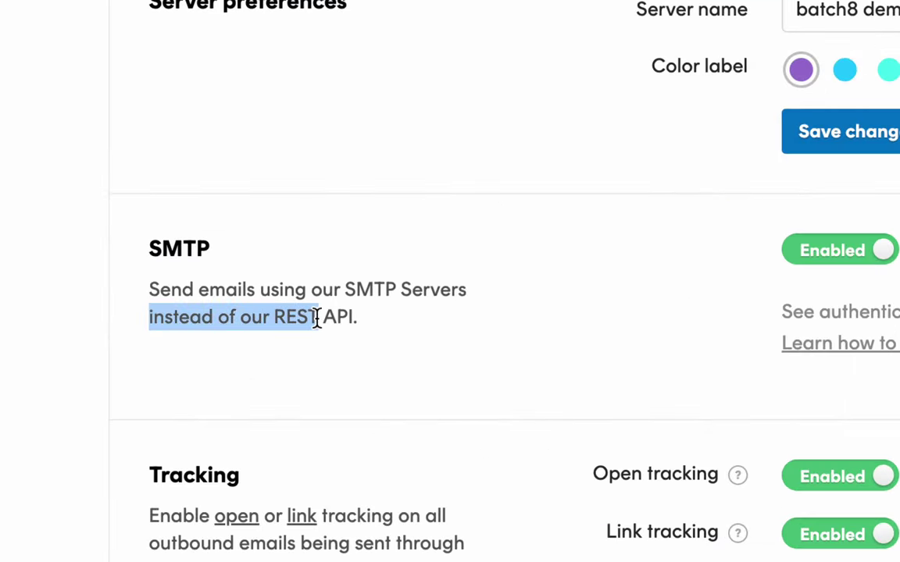
triple_click(316, 319)
click(298, 317)
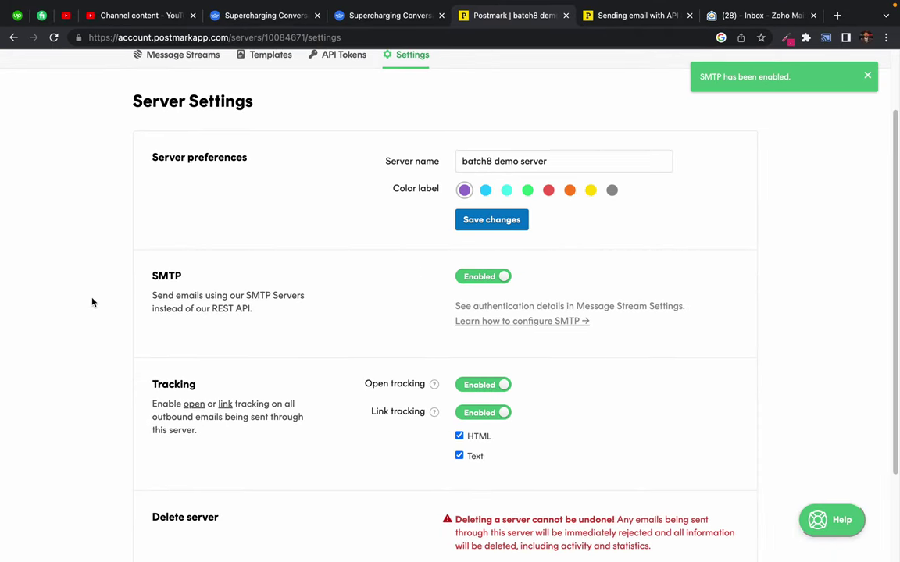
- Switch from the server settings to the "Sending email with API" guide and review its single email and authentication header sections
click(628, 15)
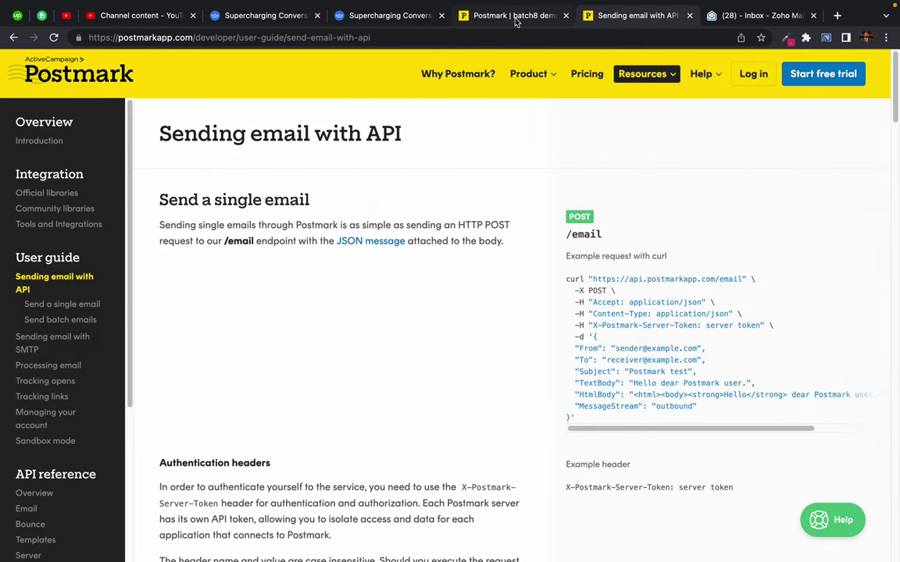
click(500, 15)
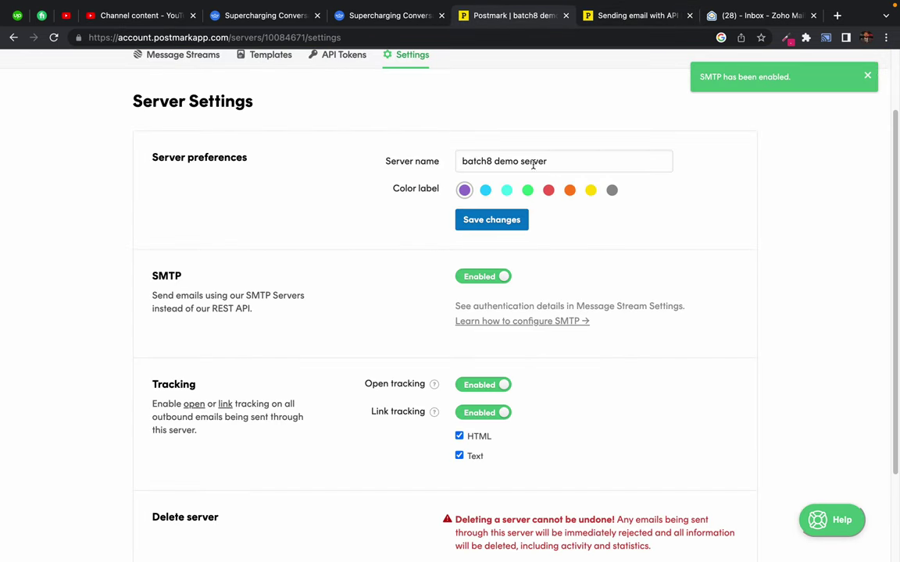
click(638, 18)
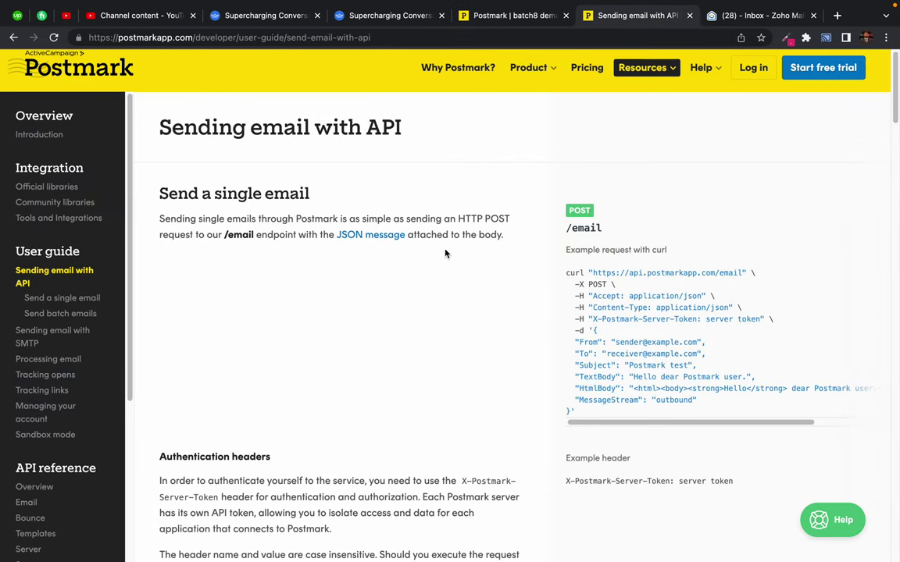
scroll(445, 253, down, 1)
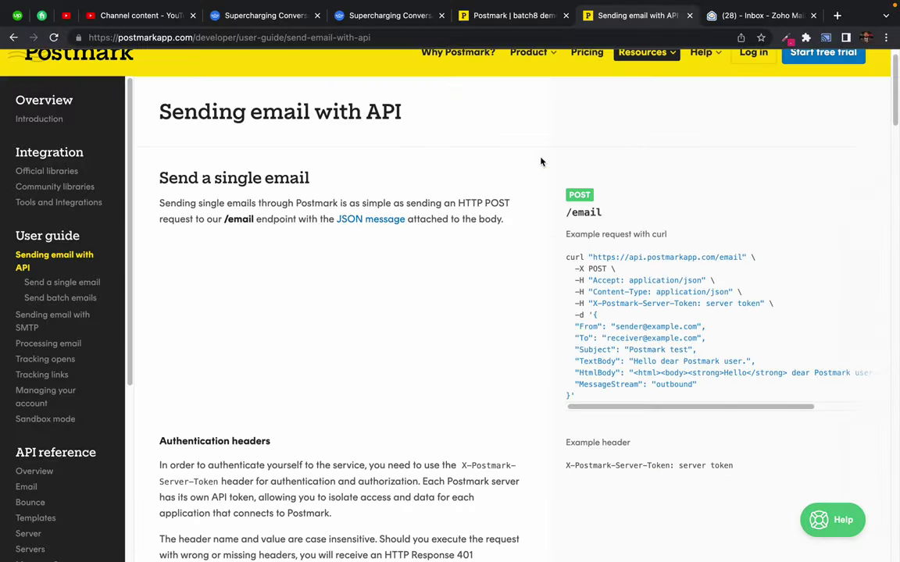
scroll(464, 271, up, 1)
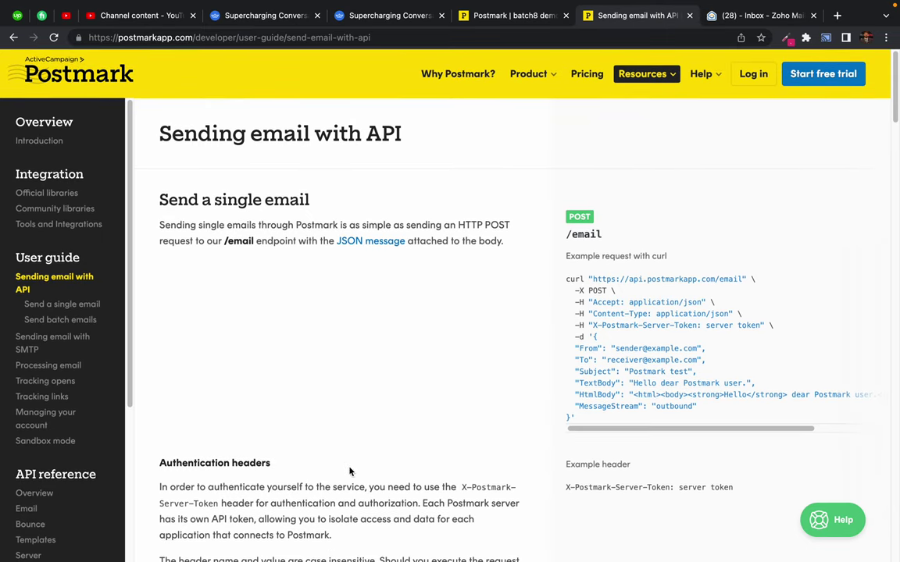
scroll(647, 138, down, 5)
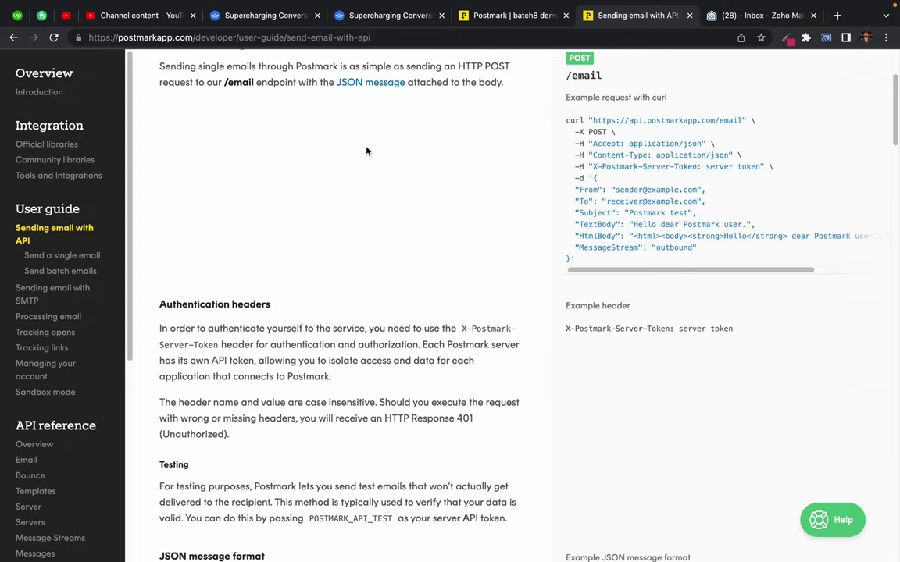
scroll(366, 151, up, 5)
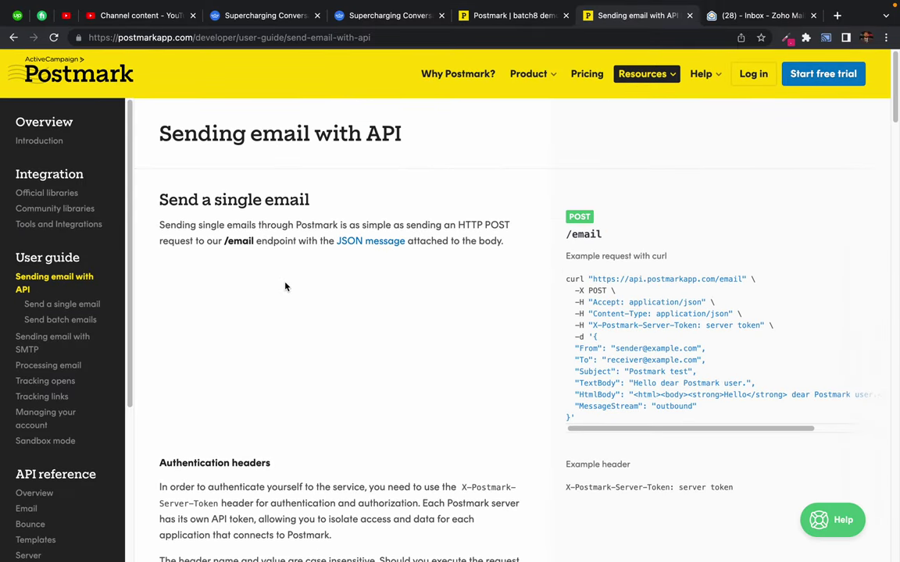
- Look through the docs' API reference and Webhooks topics, then return to the guide's "Send a single email" heading
scroll(36, 466, down, 5)
scroll(39, 468, down, 10)
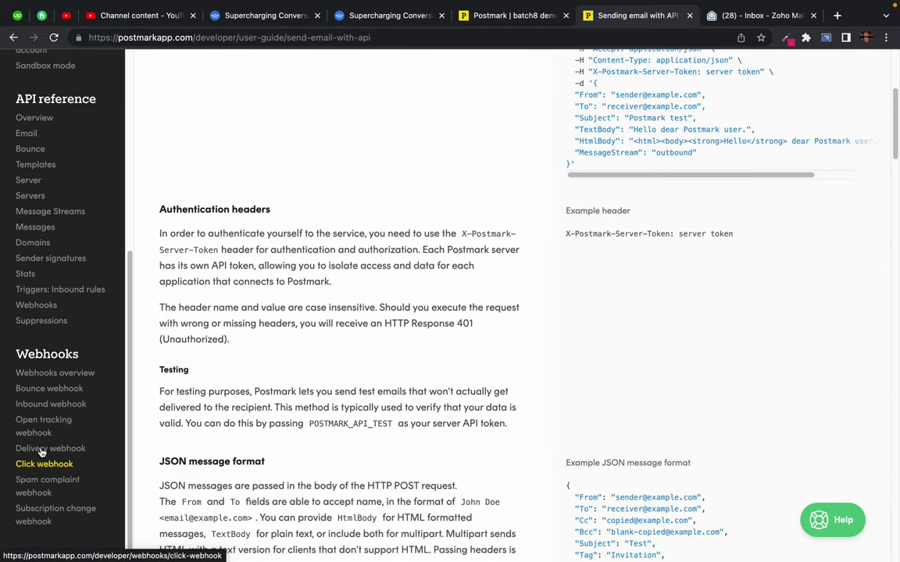
scroll(347, 317, down, 8)
scroll(348, 317, down, 3)
key(Home)
click(49, 39)
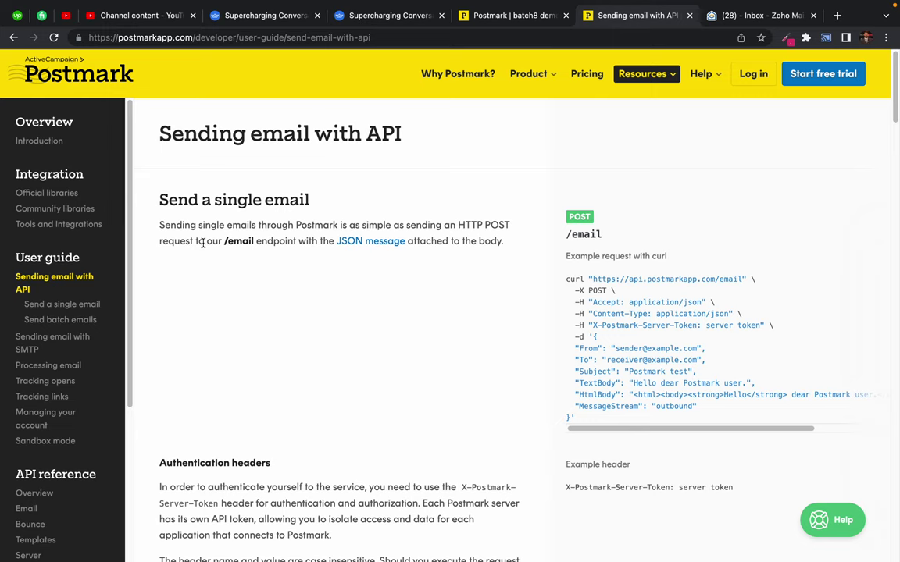
triple_click(277, 200)
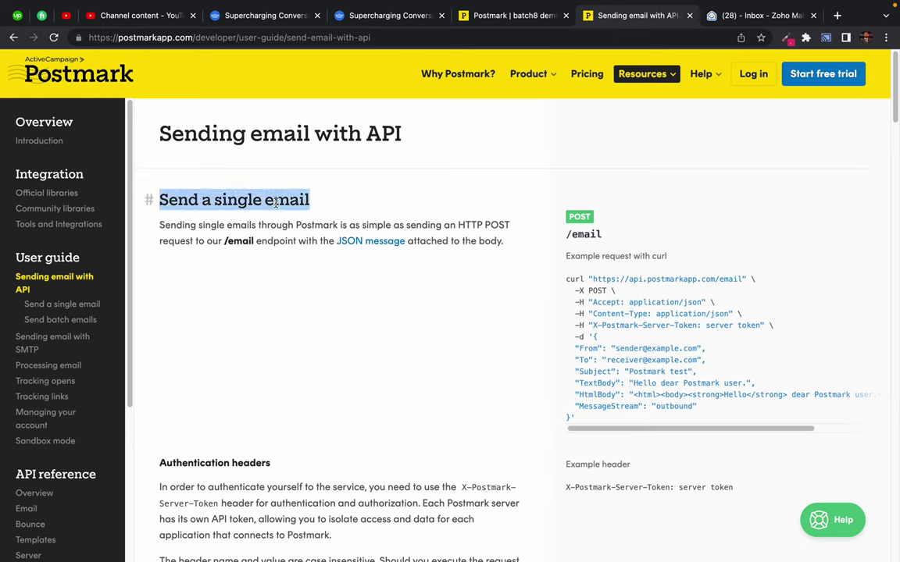
click(277, 195)
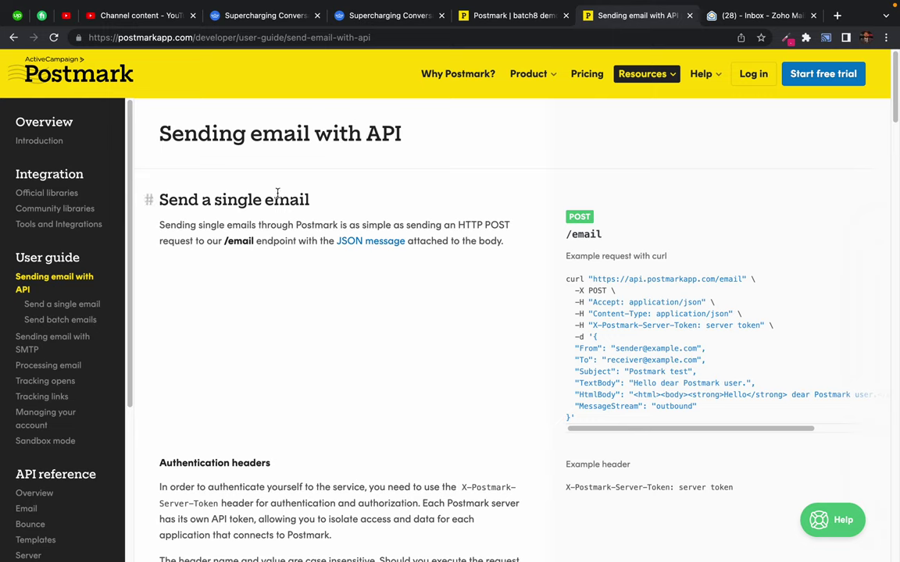
- Check the server settings again, then examine the endpoint URL, Accept, Content-Type and X-Postmark-Server-Token headers in the guide's example curl request
click(498, 18)
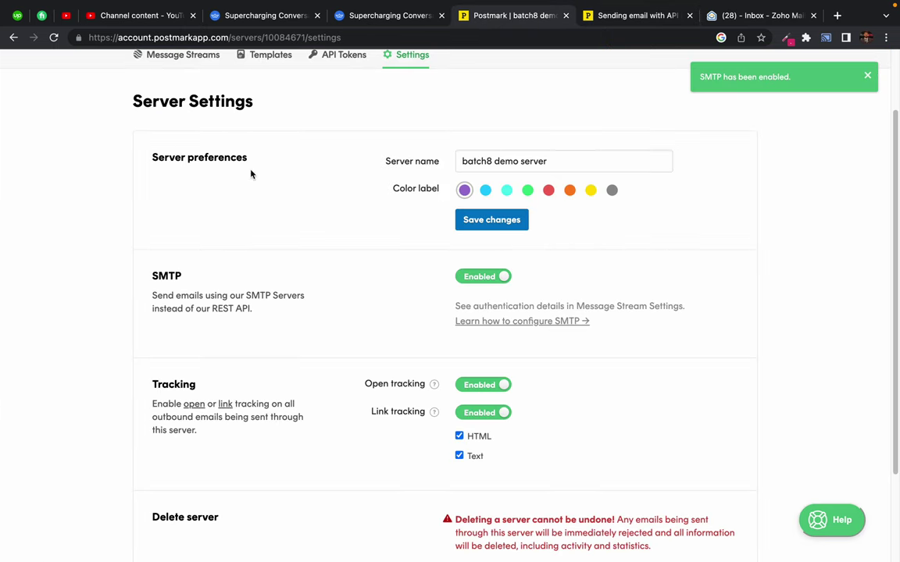
click(601, 16)
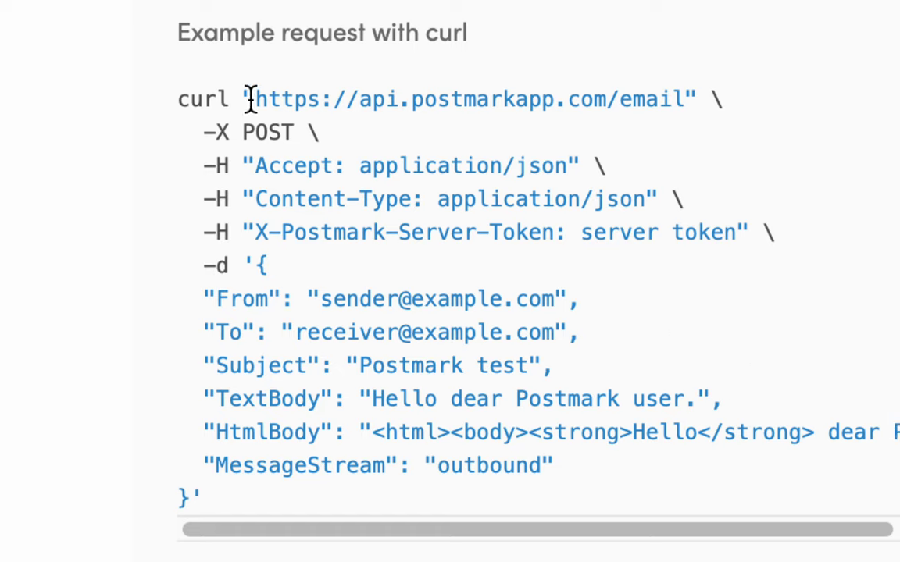
drag(254, 99, 685, 108)
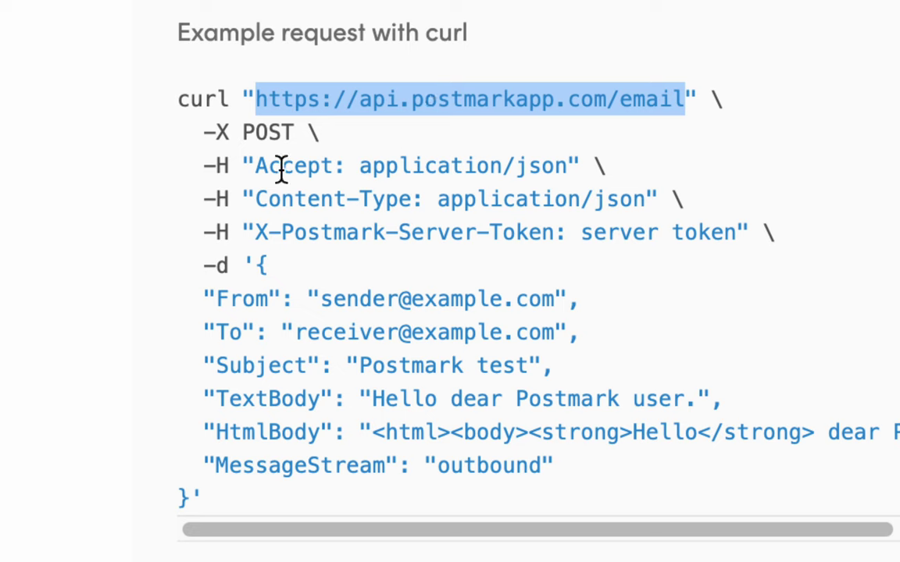
drag(258, 165, 567, 166)
double_click(509, 167)
triple_click(445, 167)
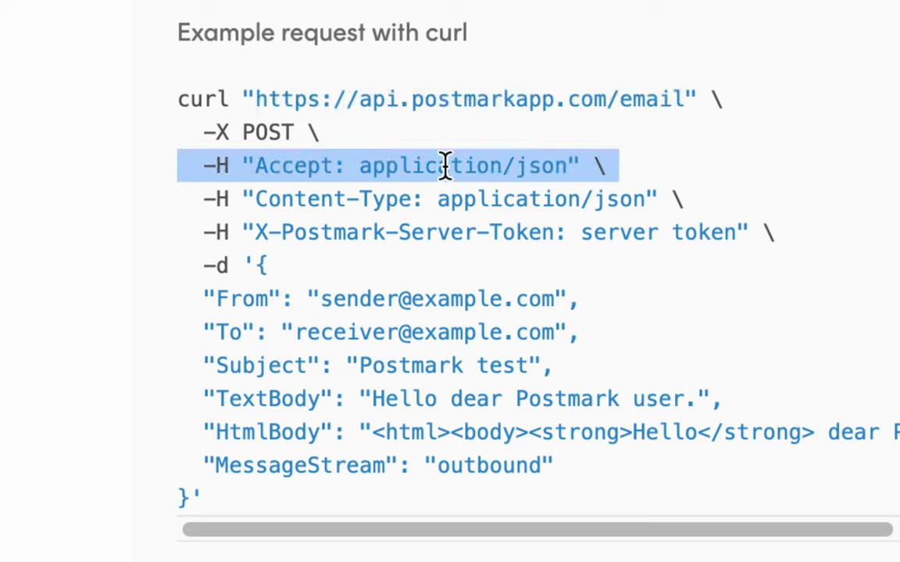
drag(256, 199, 552, 197)
triple_click(552, 199)
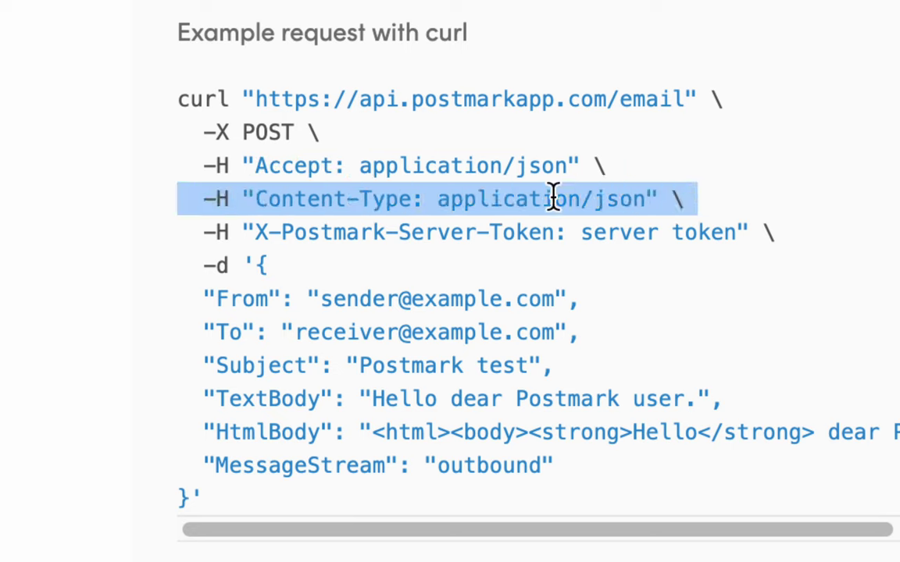
click(553, 198)
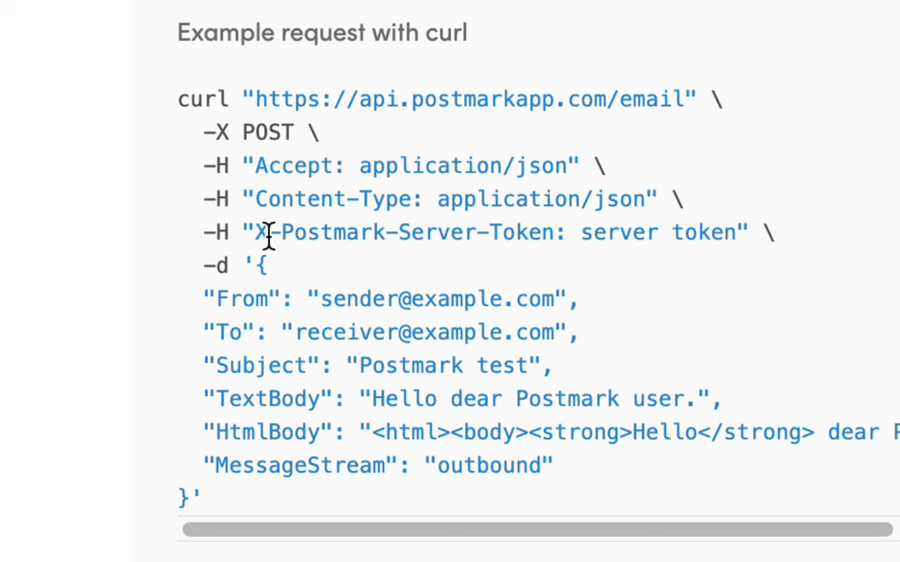
drag(254, 232, 738, 240)
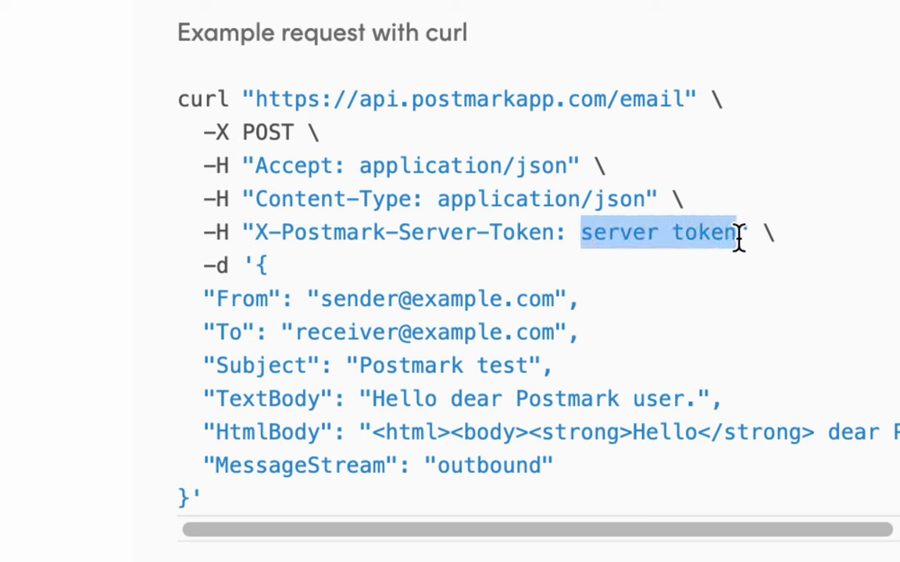
click(739, 240)
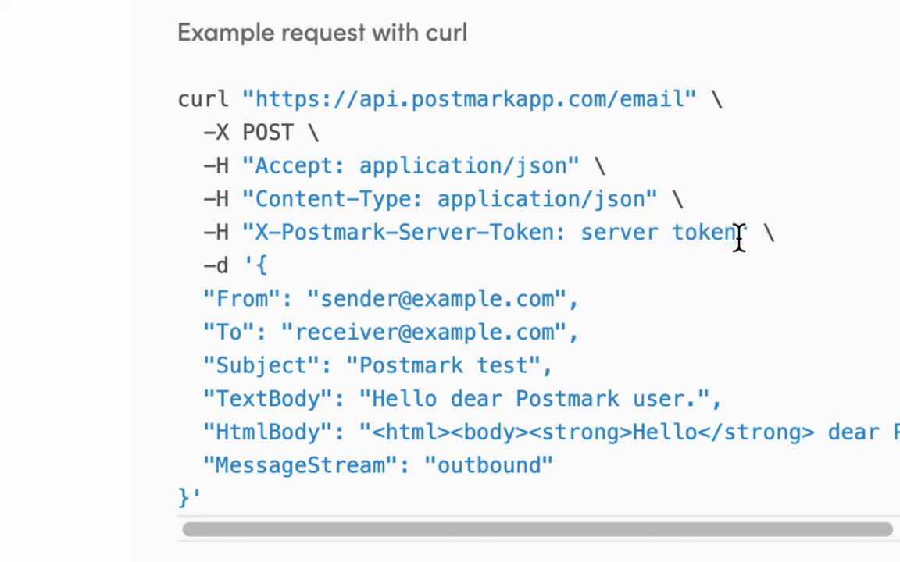
- Examine the JSON body of the example curl request, focusing on the From field and its sender address
scroll(355, 323, down, 1)
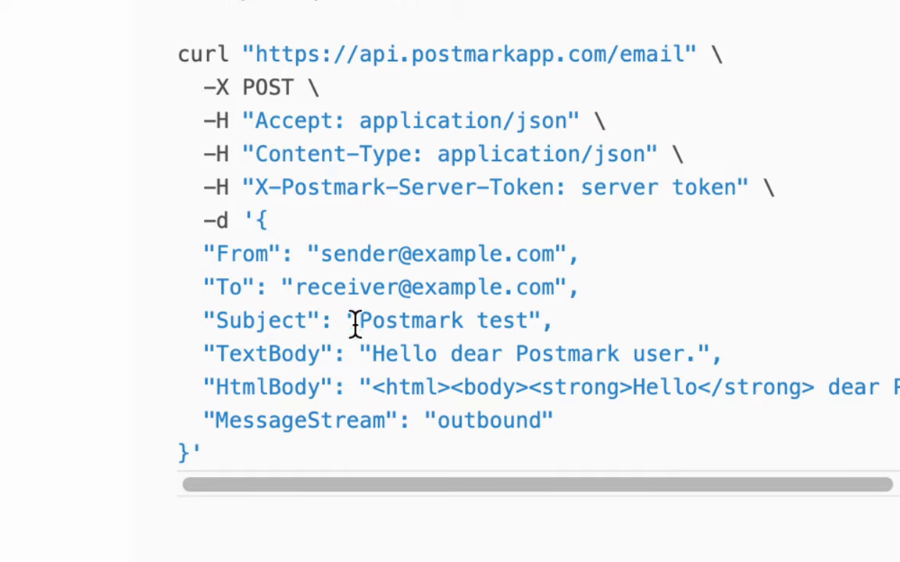
drag(257, 221, 194, 452)
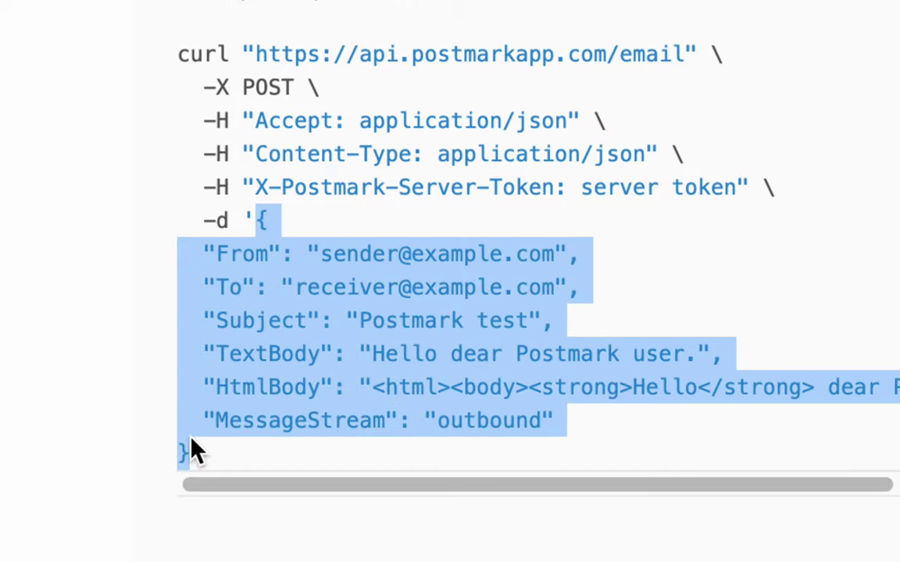
scroll(310, 455, down, 2)
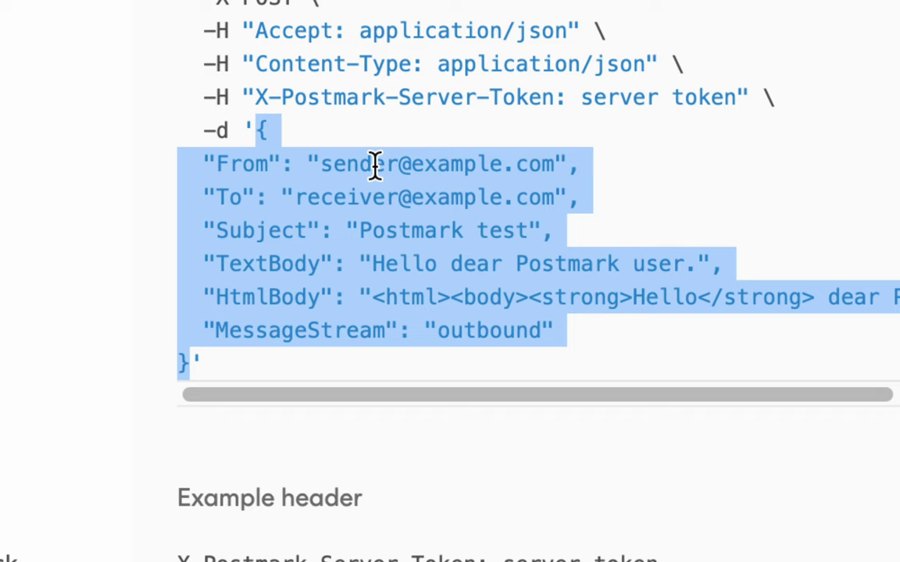
click(374, 165)
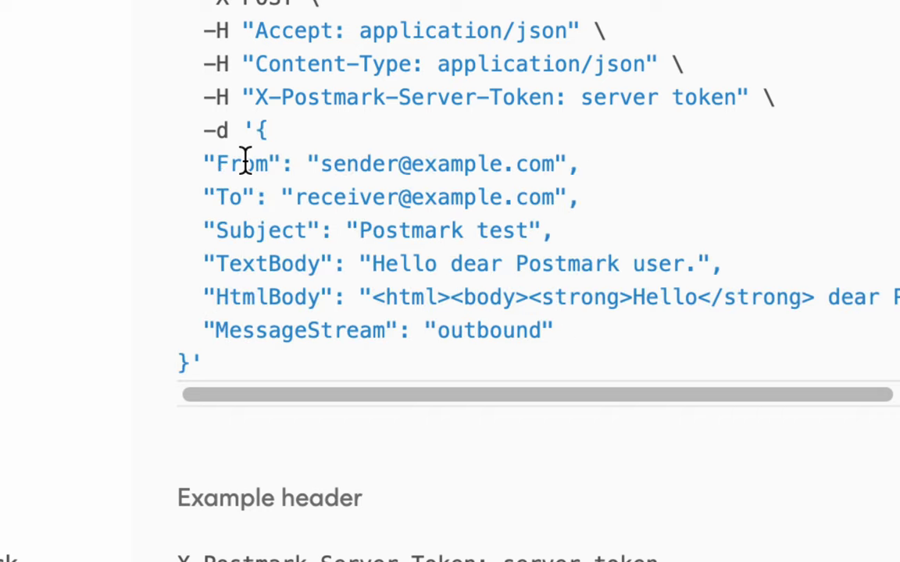
drag(201, 167, 616, 174)
click(331, 161)
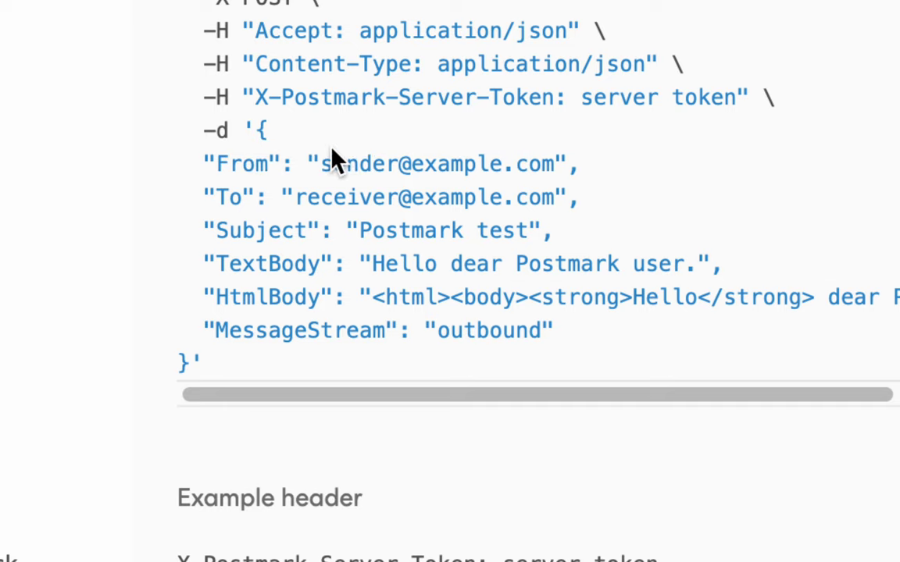
drag(321, 164, 556, 165)
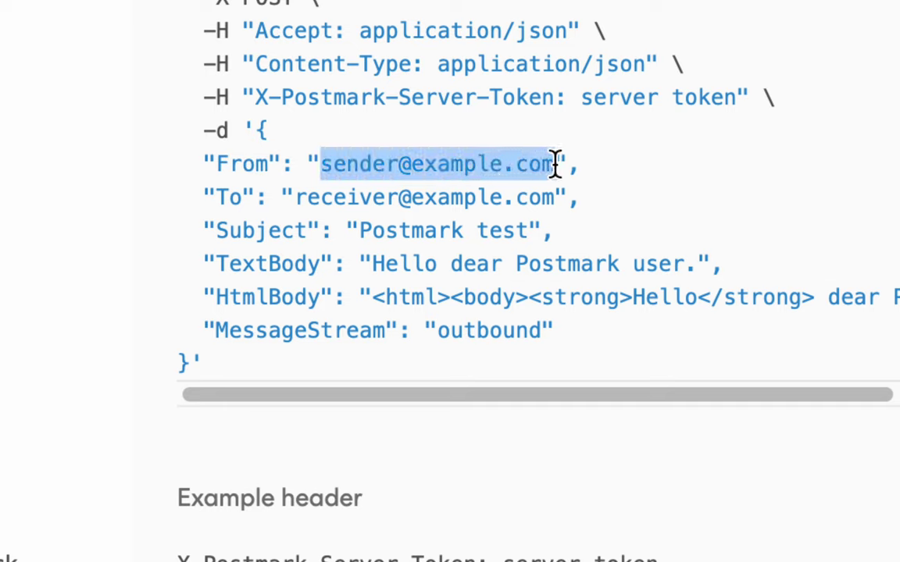
click(550, 165)
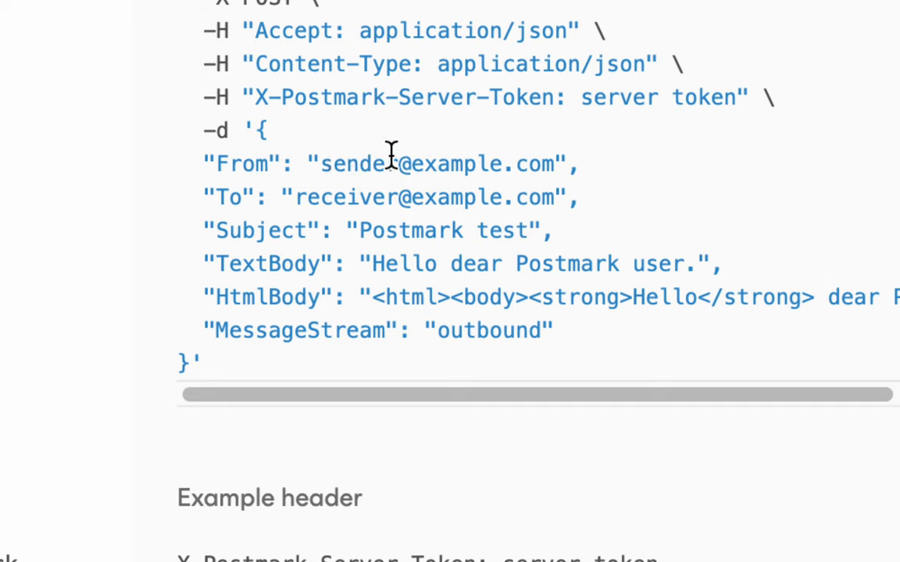
drag(321, 164, 546, 164)
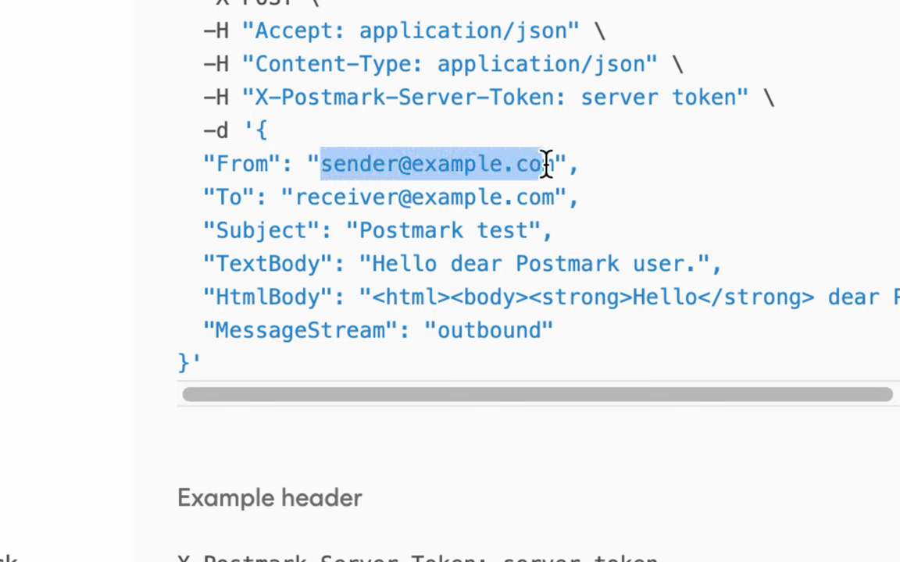
click(546, 165)
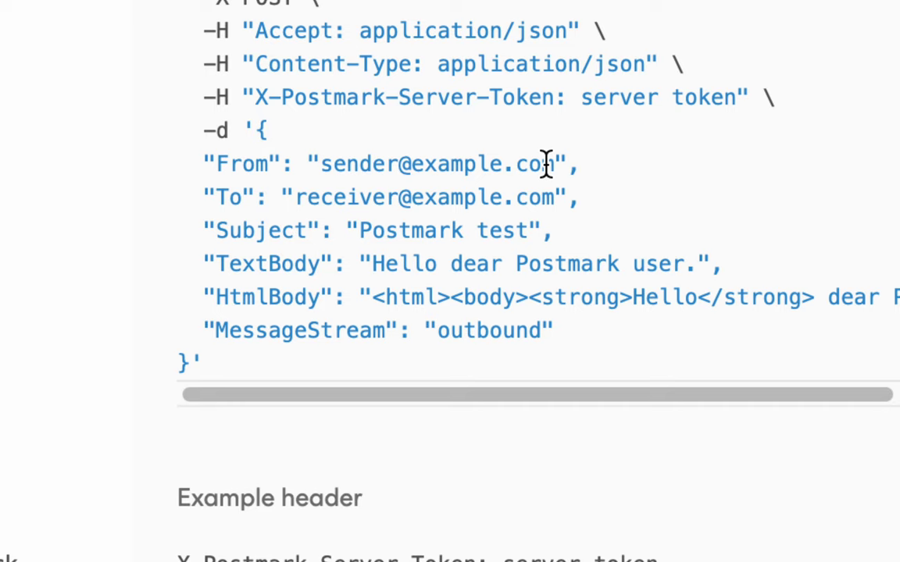
- Examine the To, Subject, TextBody and HtmlBody fields in the example request's JSON body
drag(214, 198, 577, 199)
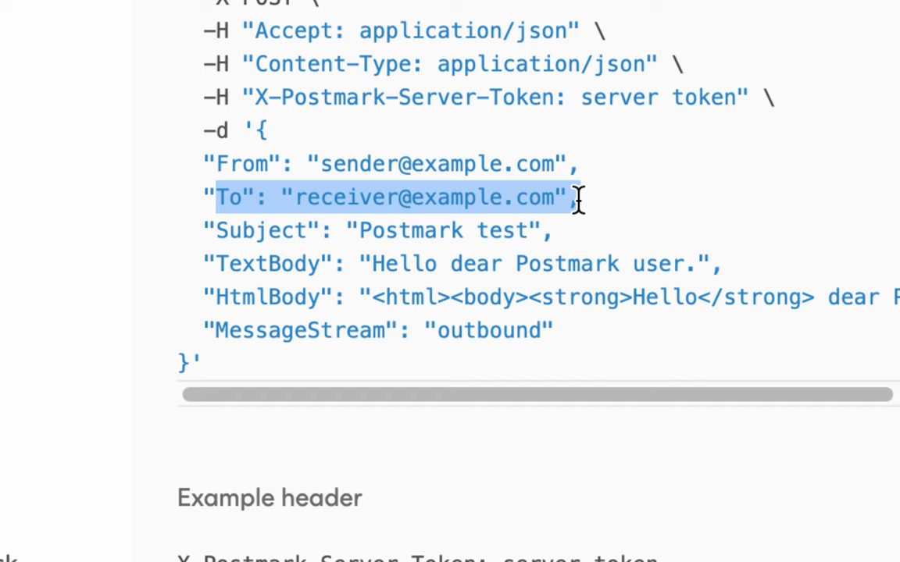
drag(205, 227, 564, 236)
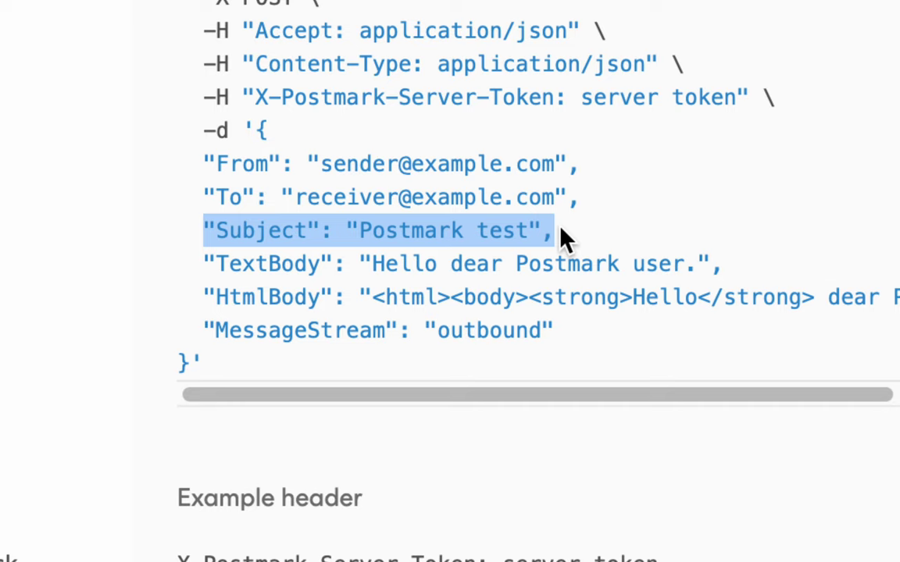
click(564, 235)
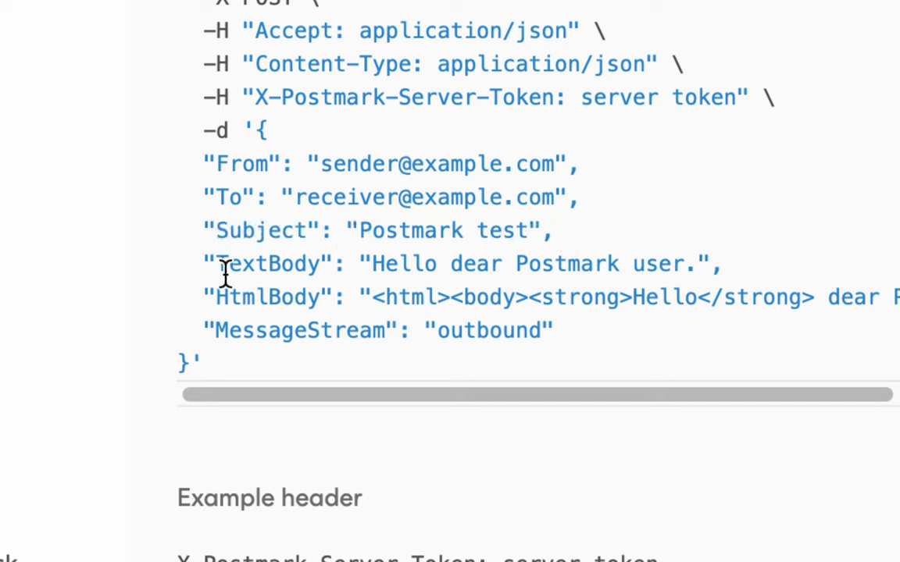
drag(209, 263, 317, 267)
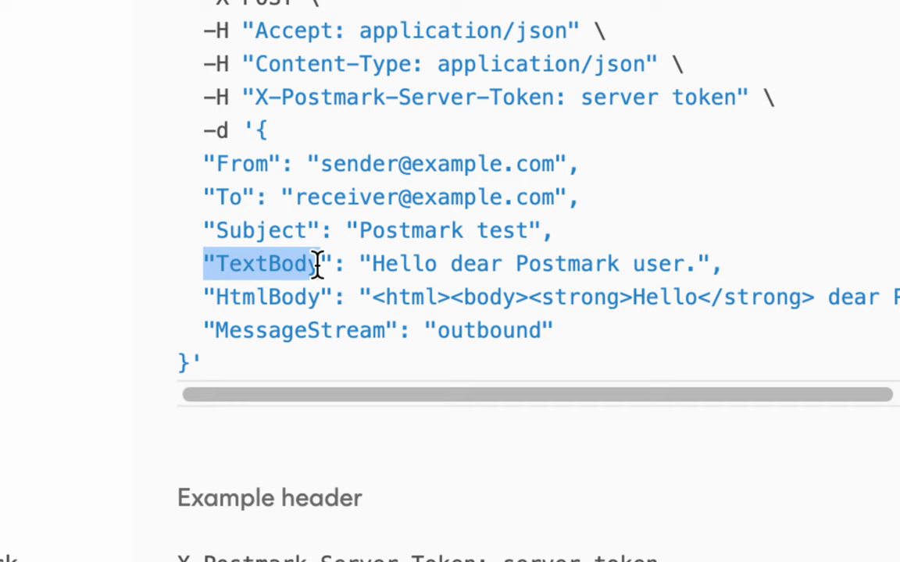
drag(205, 297, 321, 296)
click(320, 297)
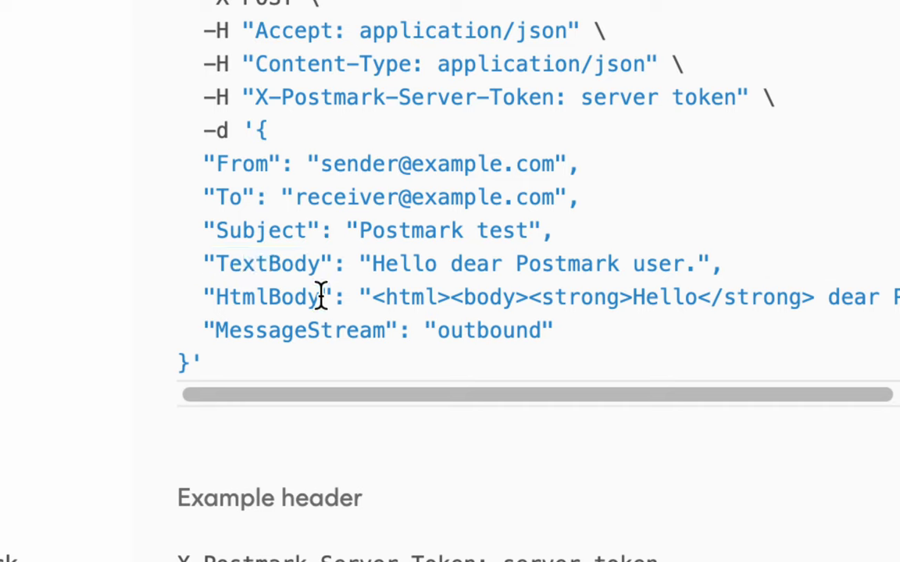
- Highlight the example request's TextBody line through the HtmlBody key to compare the plain-text and HTML body fields
triple_click(235, 268)
click(235, 268)
drag(205, 264, 345, 291)
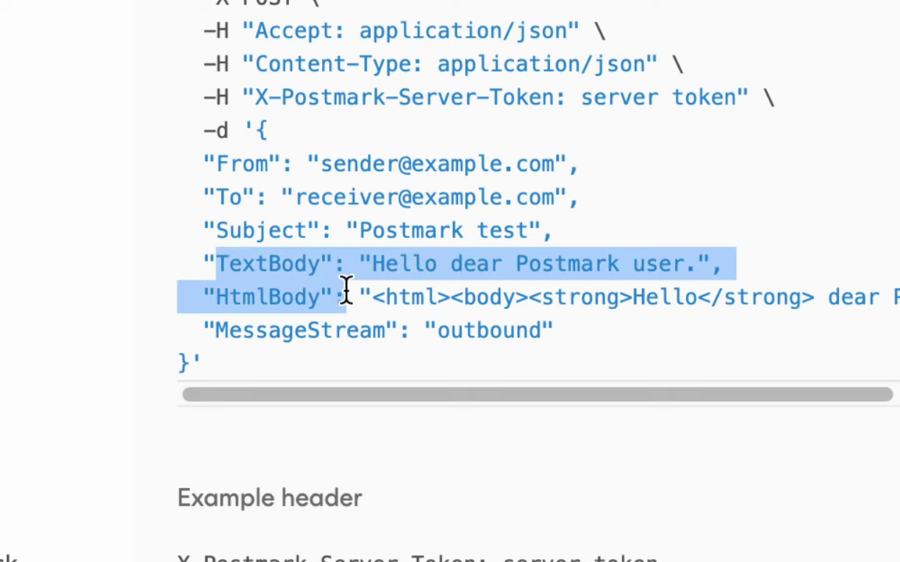
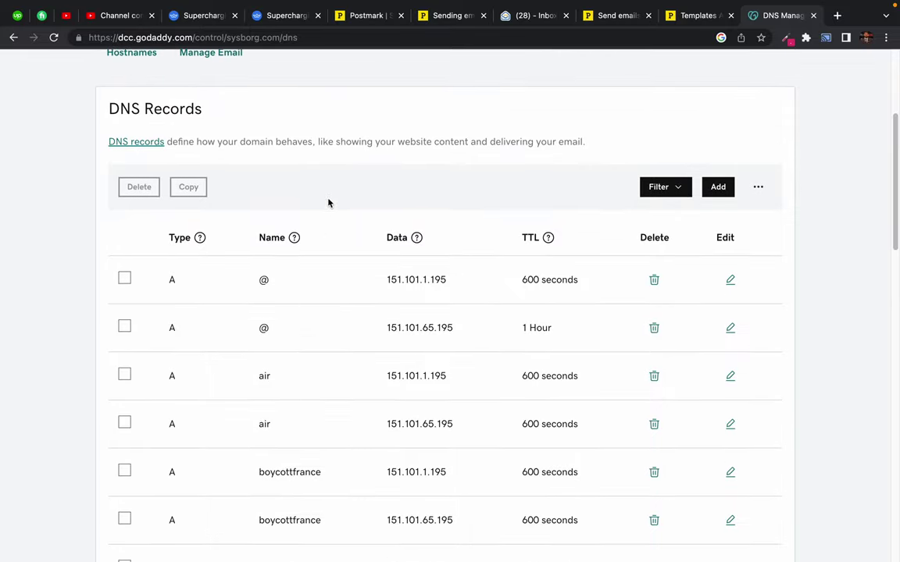
- Close the "Sending email with API" guide and open the DNS settings of the sysborg.com domain in Postmark
click(351, 16)
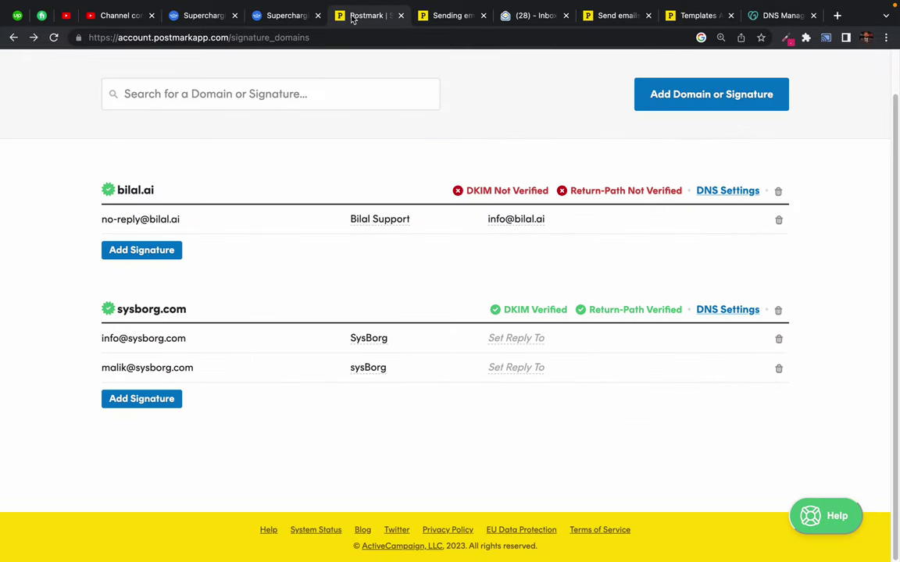
click(450, 20)
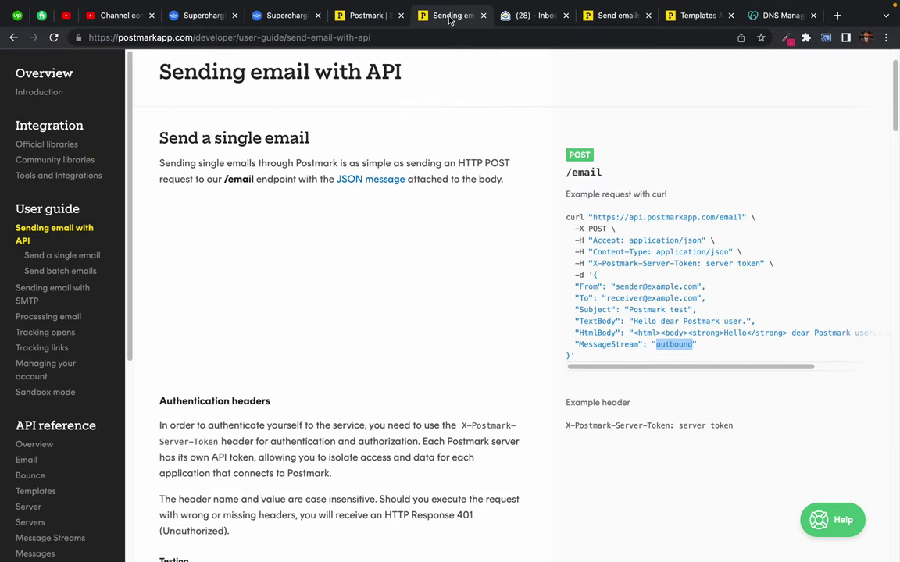
key(ctrl+w)
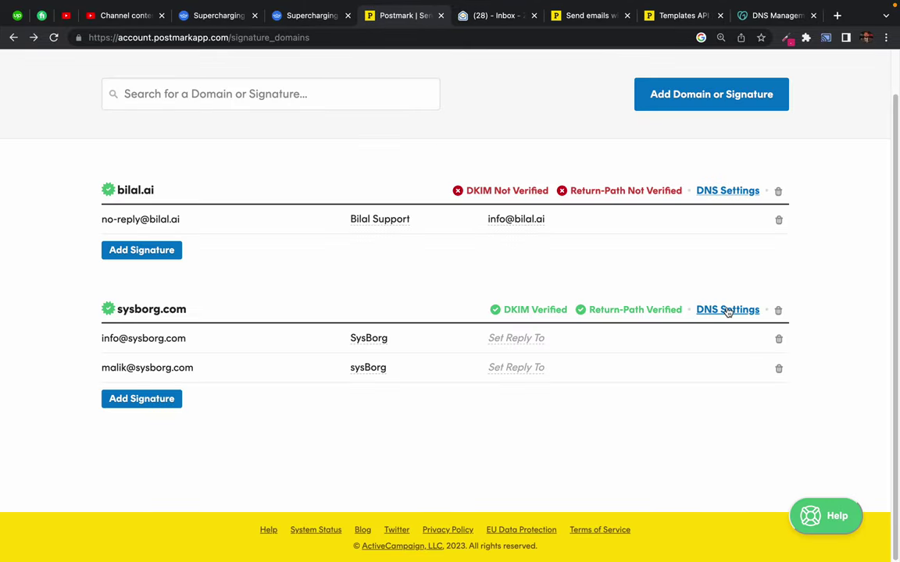
click(726, 310)
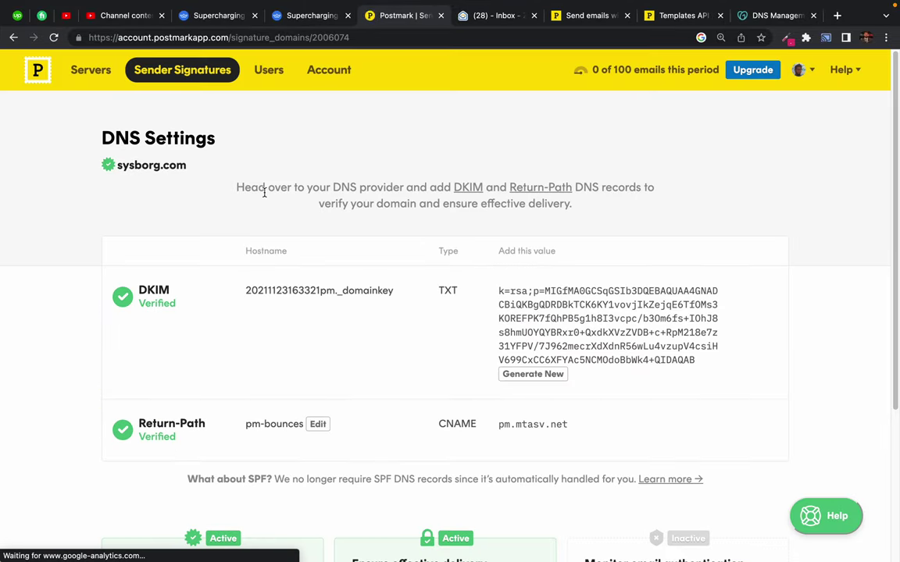
- Examine the hostname, TXT type and value of the DKIM record in the sysborg.com DNS settings
scroll(349, 352, down, 3)
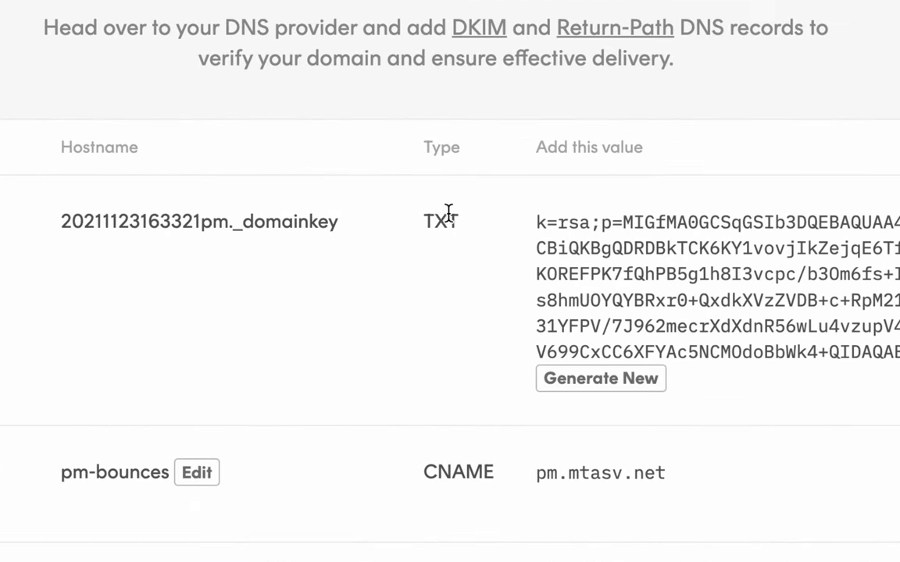
double_click(428, 221)
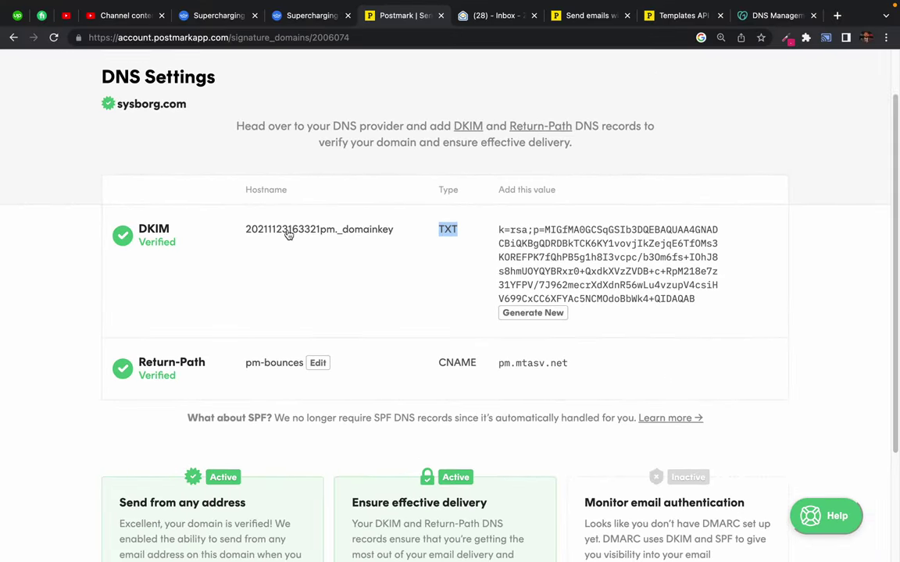
drag(237, 231, 449, 232)
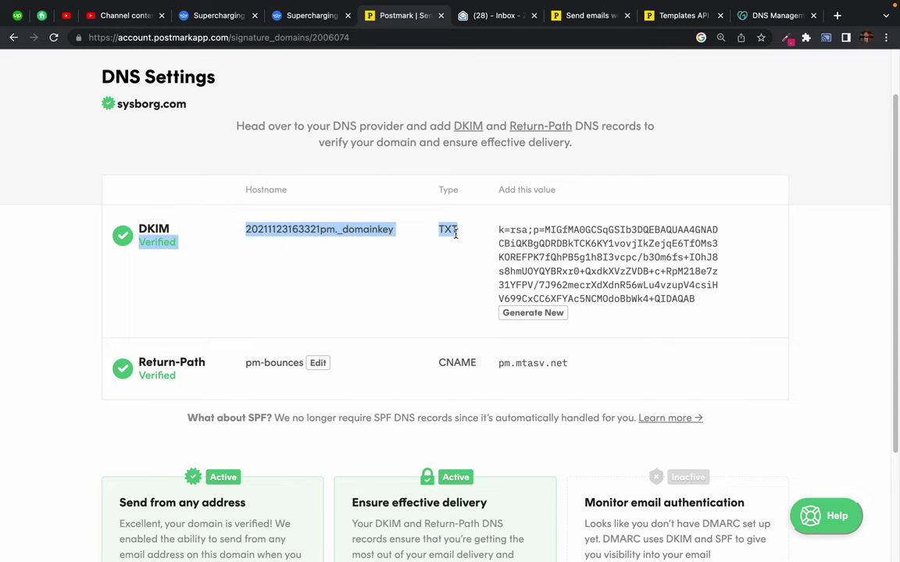
click(502, 230)
click(501, 231)
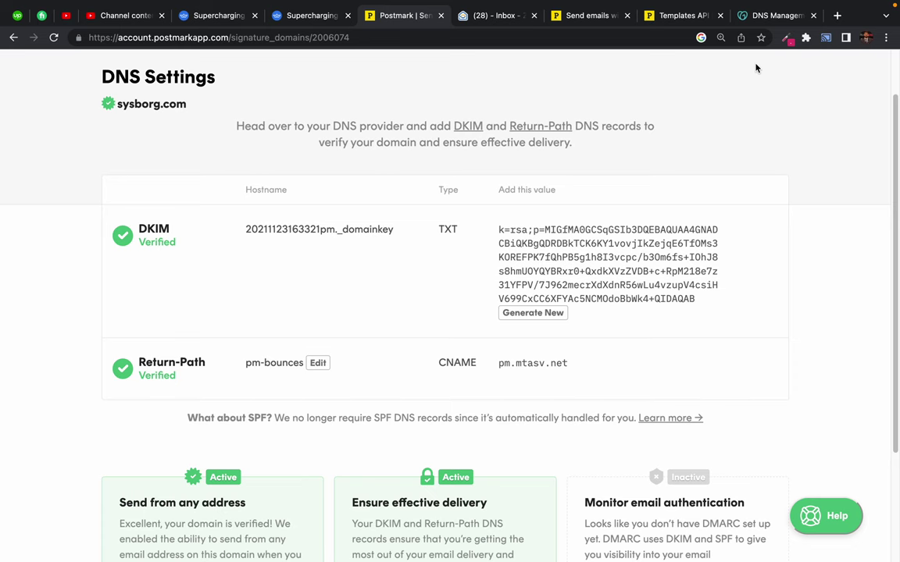
- Switch to GoDaddy's DNS records, then return to Postmark to review the DKIM and Return-Path entries
click(773, 15)
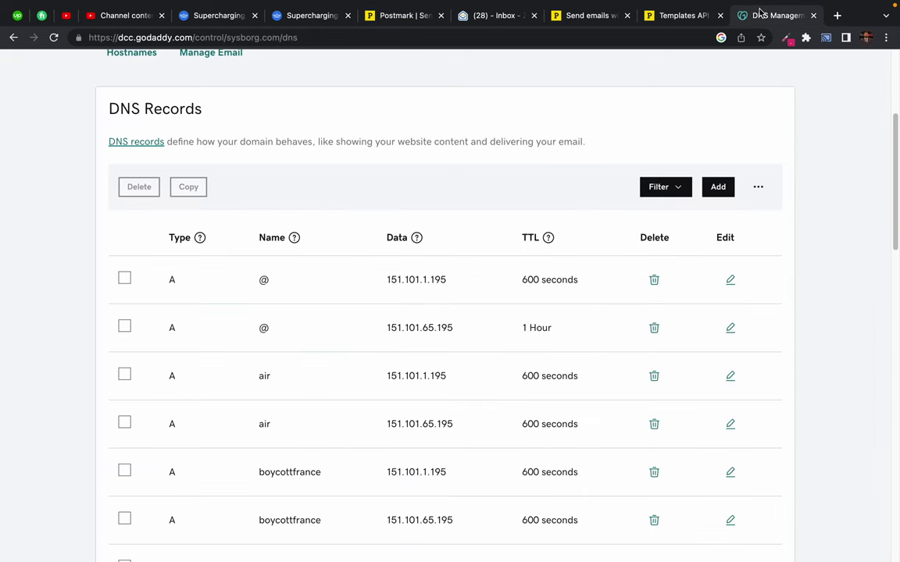
click(406, 18)
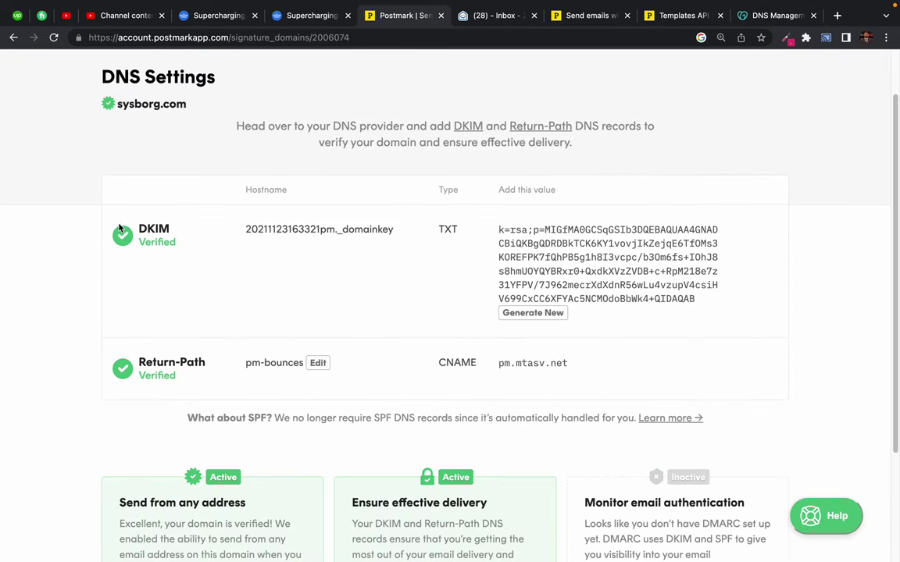
scroll(65, 474, down, 1)
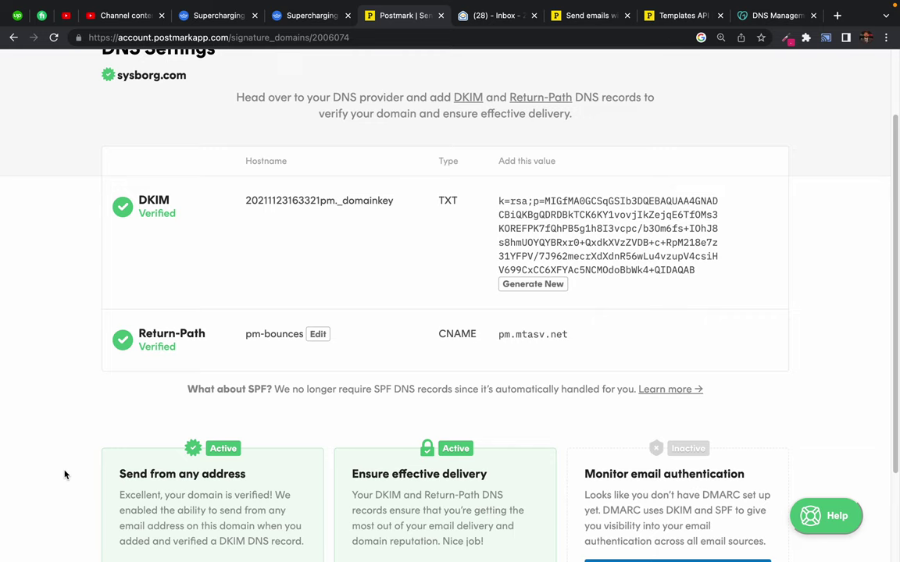
- Browse the sysborg.com DNS records in GoDaddy, going through pages 1 and 2 for the Postmark entries
click(773, 16)
scroll(301, 396, down, 6)
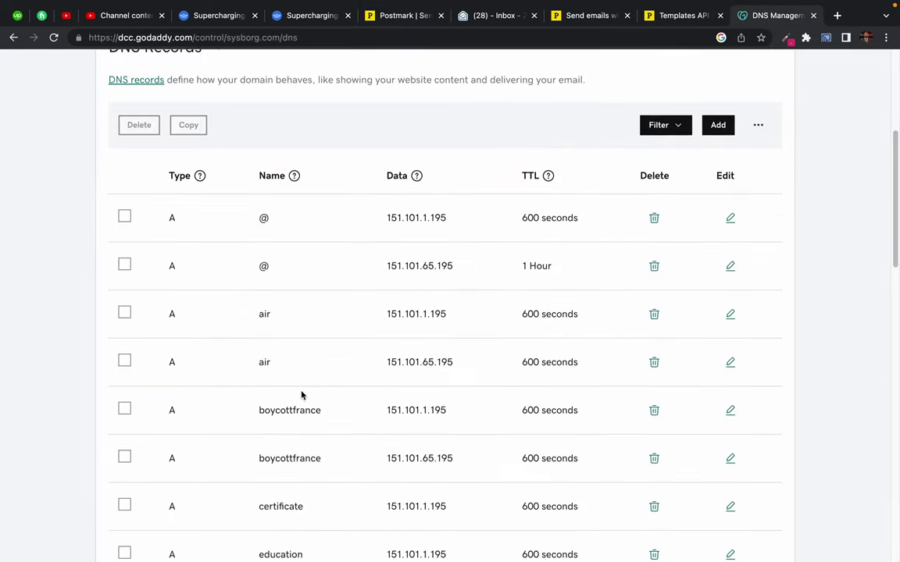
scroll(301, 396, down, 1)
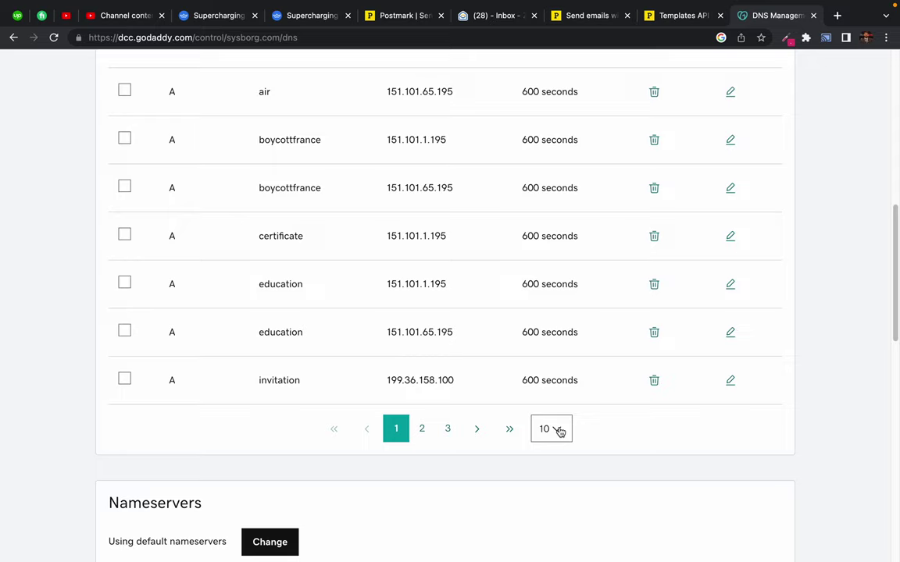
click(422, 429)
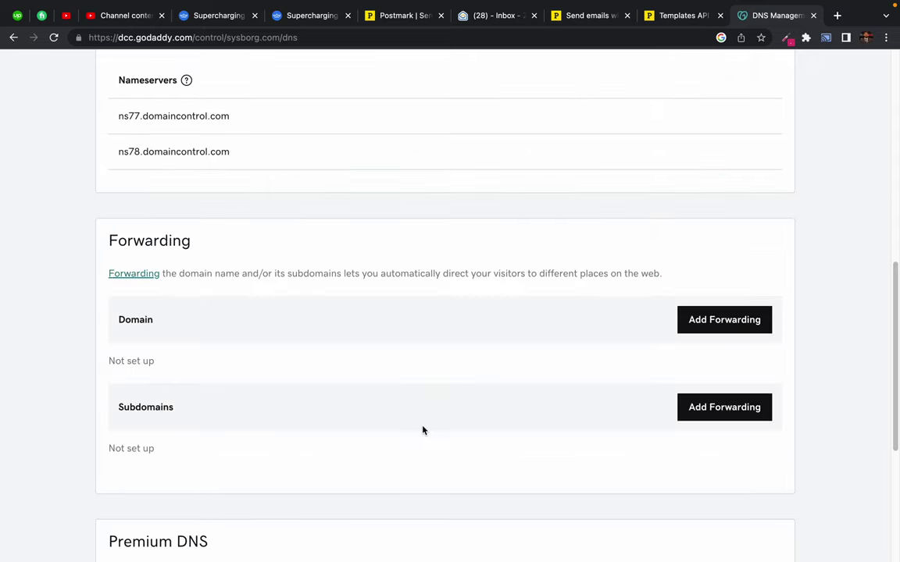
scroll(154, 363, up, 5)
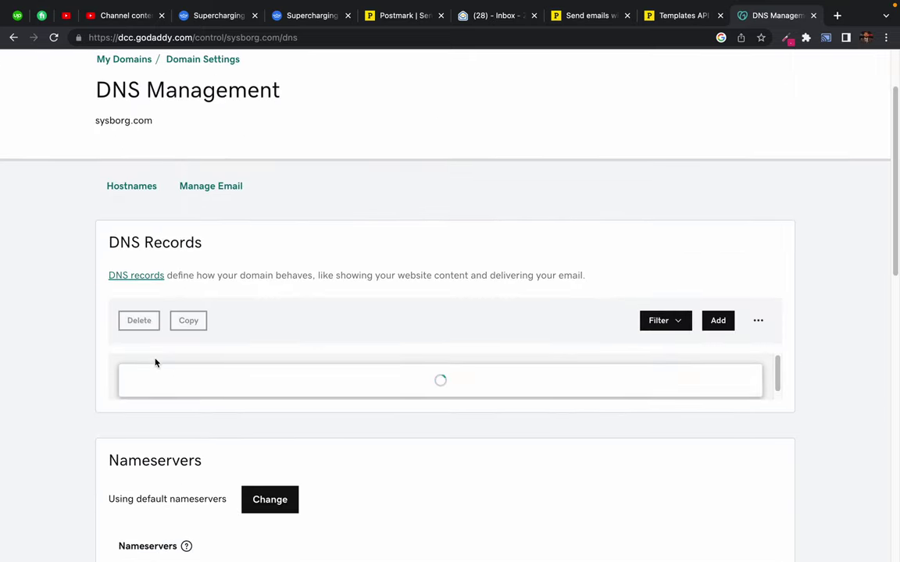
scroll(154, 363, down, 3)
scroll(74, 433, down, 2)
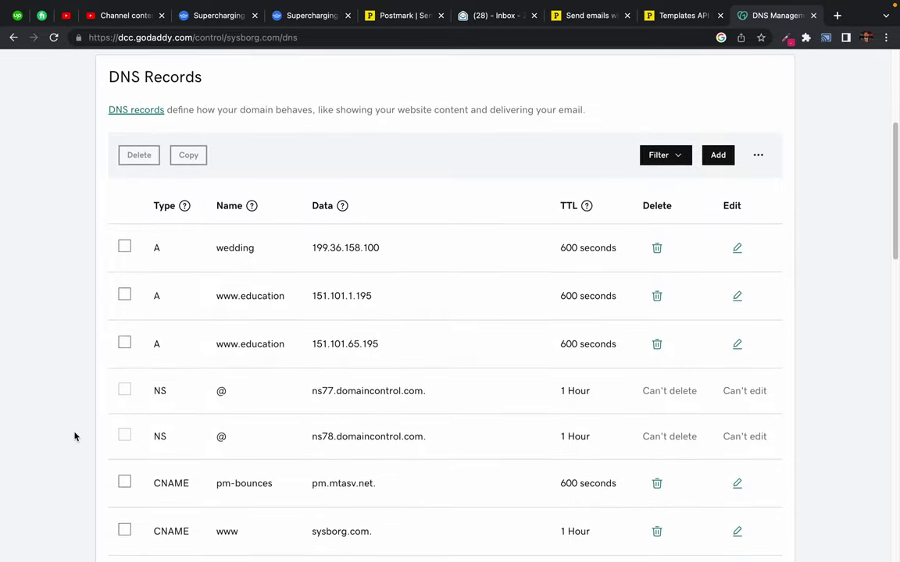
scroll(74, 436, down, 3)
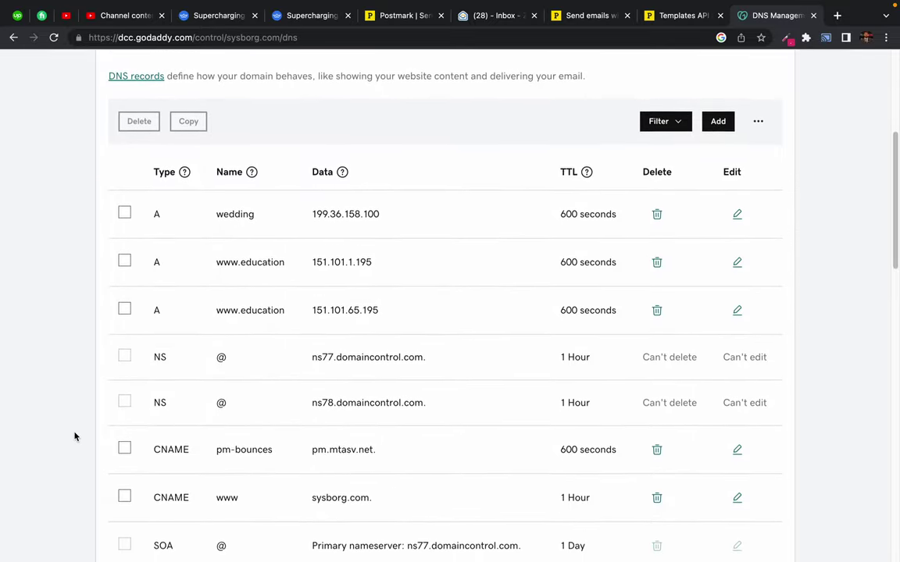
scroll(74, 436, down, 2)
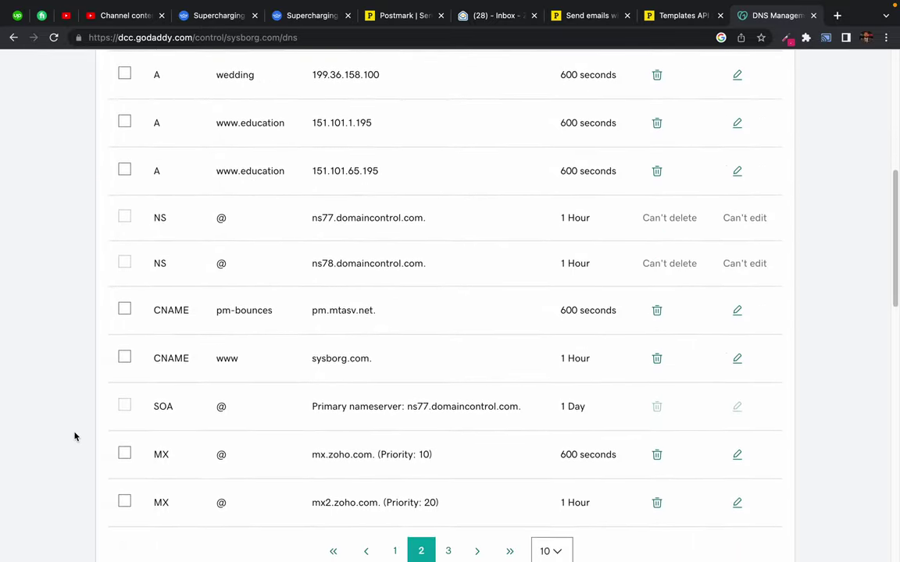
scroll(74, 436, down, 3)
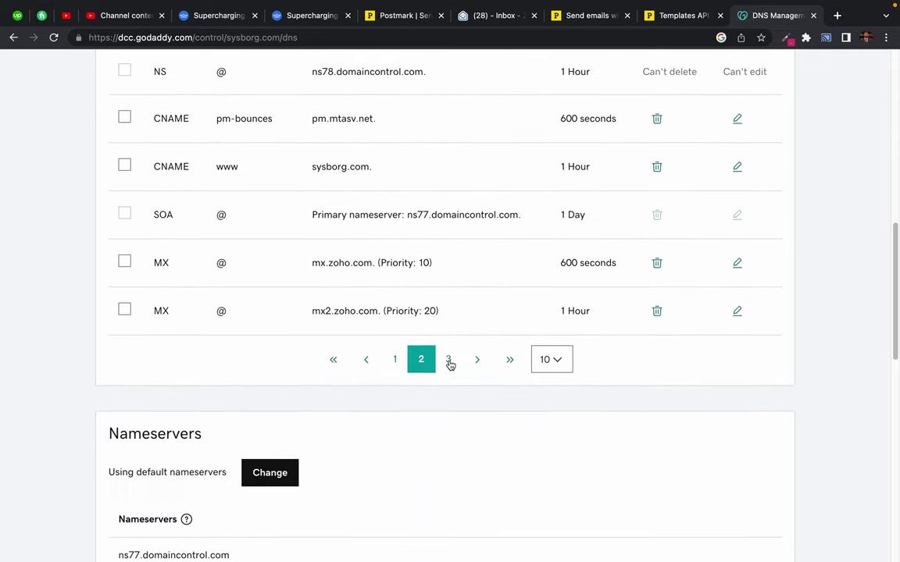
- Go to page 3 of the DNS records and examine the TXT record that holds Postmark's DKIM key
click(449, 361)
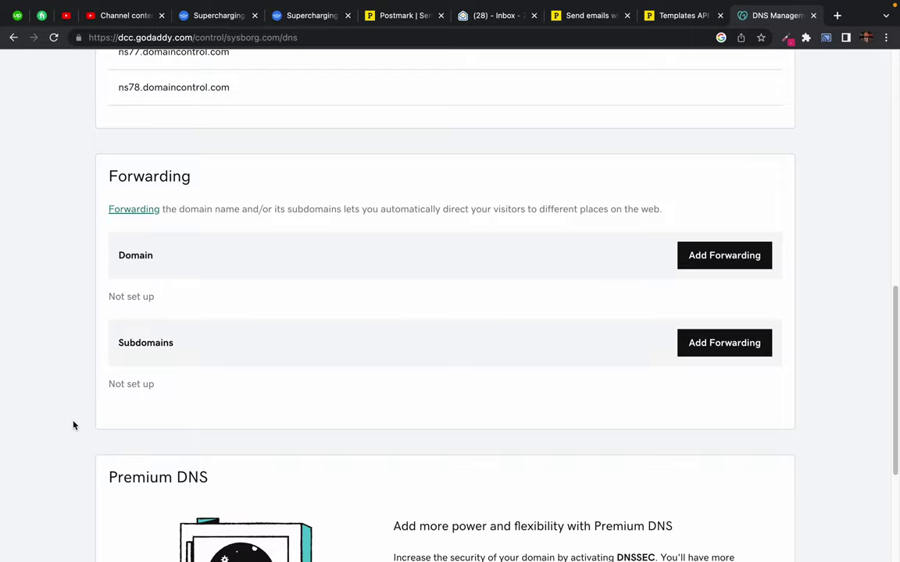
scroll(78, 429, up, 7)
scroll(62, 415, up, 4)
scroll(63, 418, up, 4)
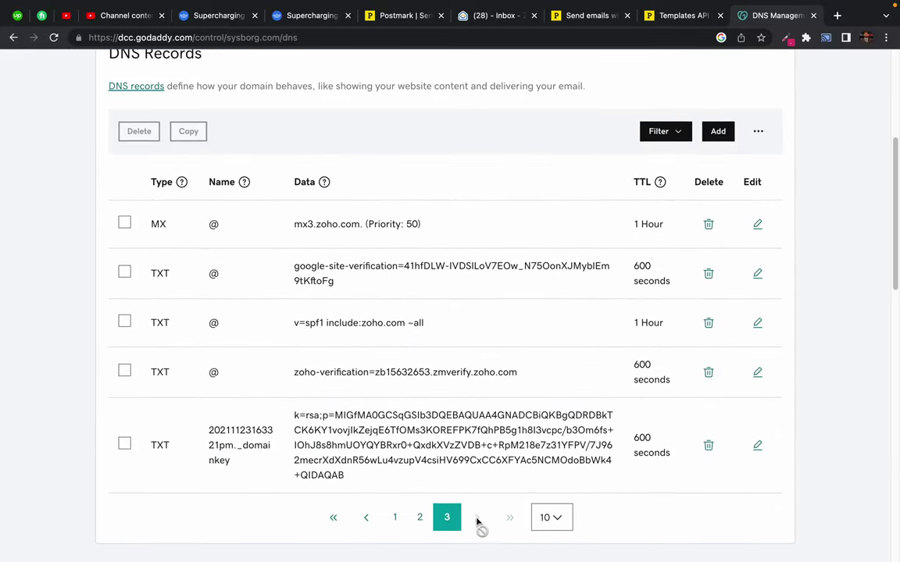
scroll(51, 355, down, 1)
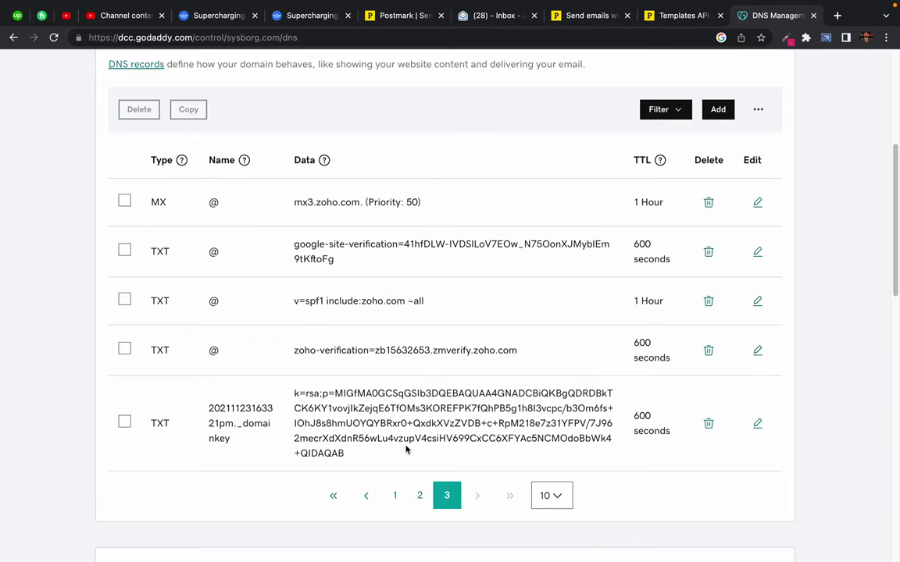
- Return to page 2 of the DNS records and examine the pm-bounces CNAME record
click(419, 495)
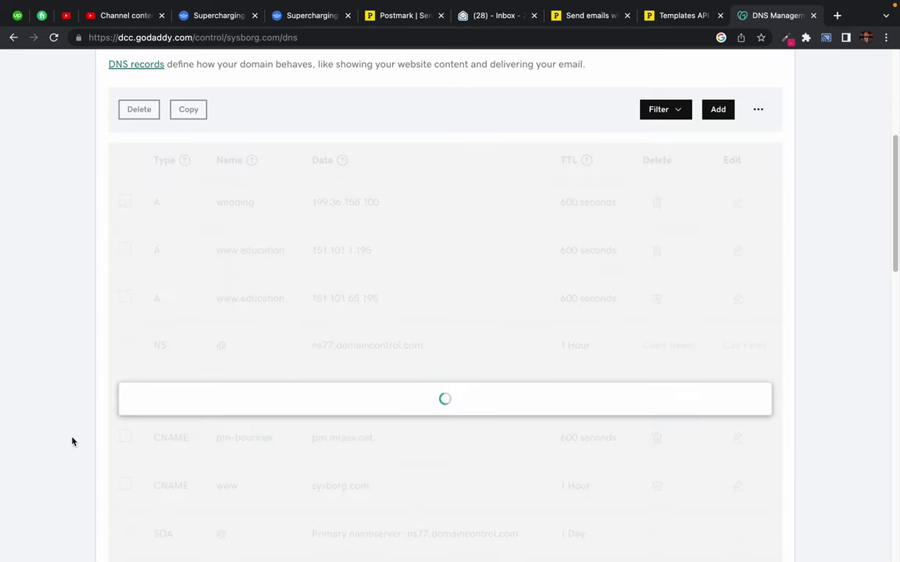
scroll(64, 470, down, 3)
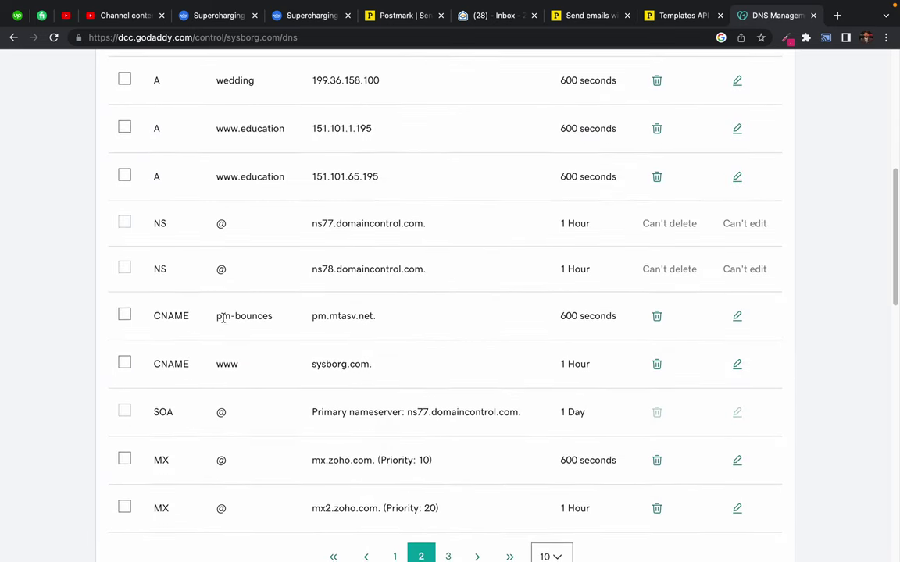
drag(165, 315, 246, 316)
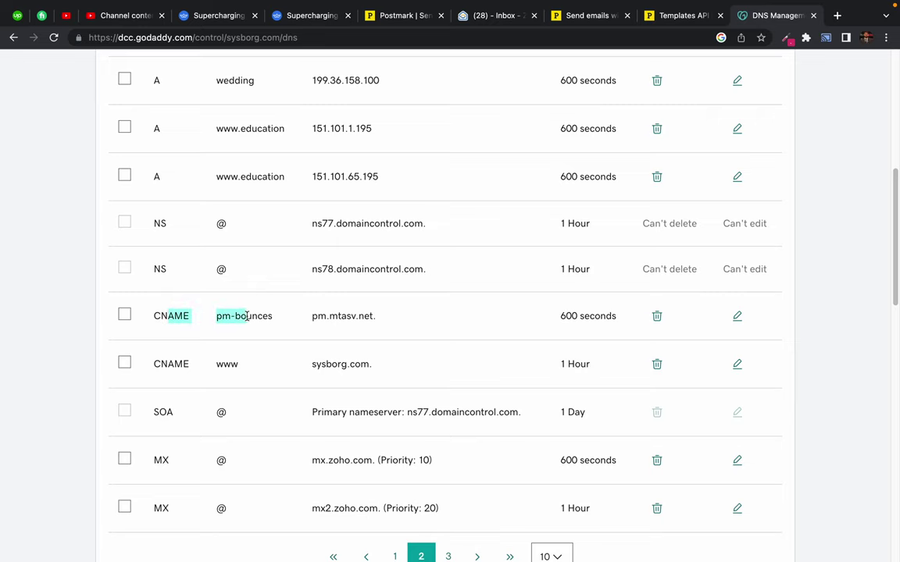
click(78, 386)
scroll(70, 377, down, 2)
scroll(70, 376, up, 10)
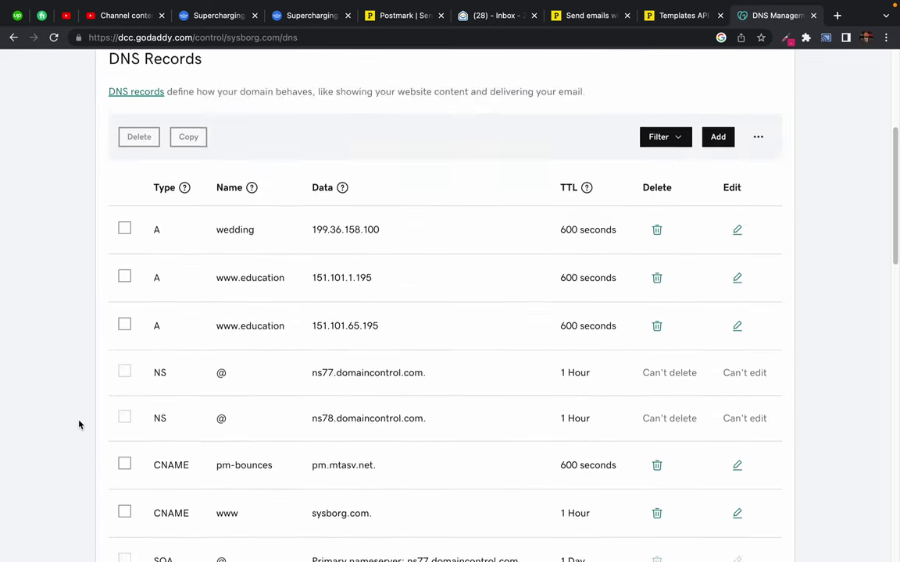
scroll(690, 438, down, 2)
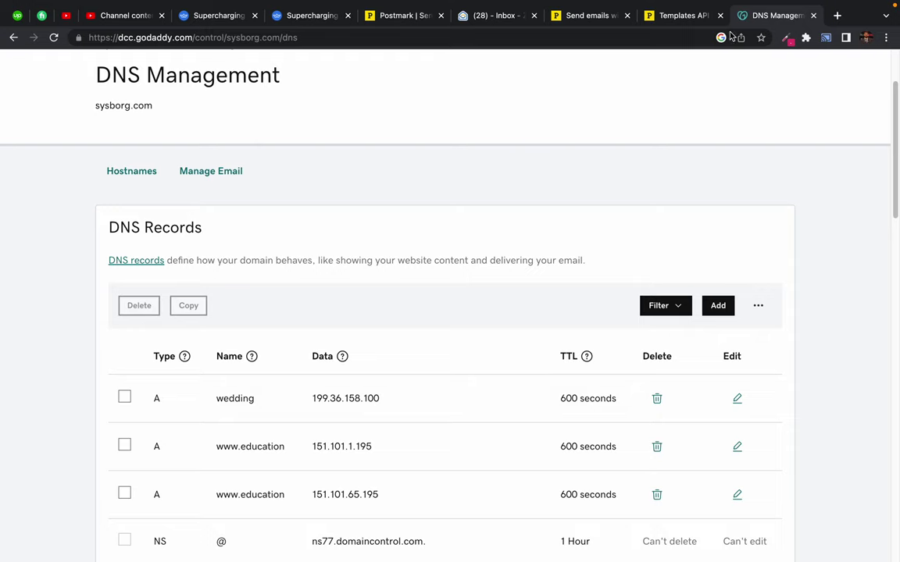
- Search the web for "dns checker" in a new tab and open dnschecker.org at its DNS Check domain field
key(ctrl+t)
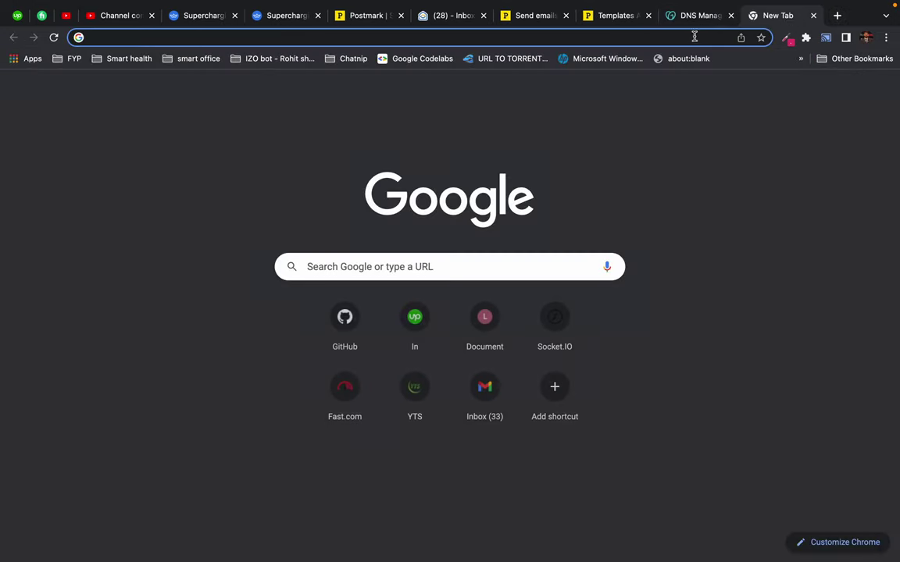
click(692, 37)
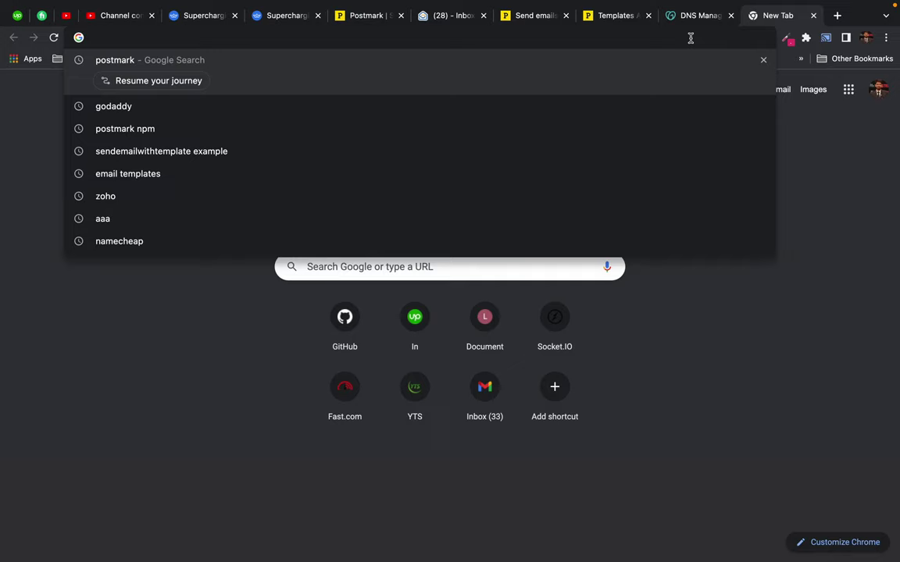
text(dns)
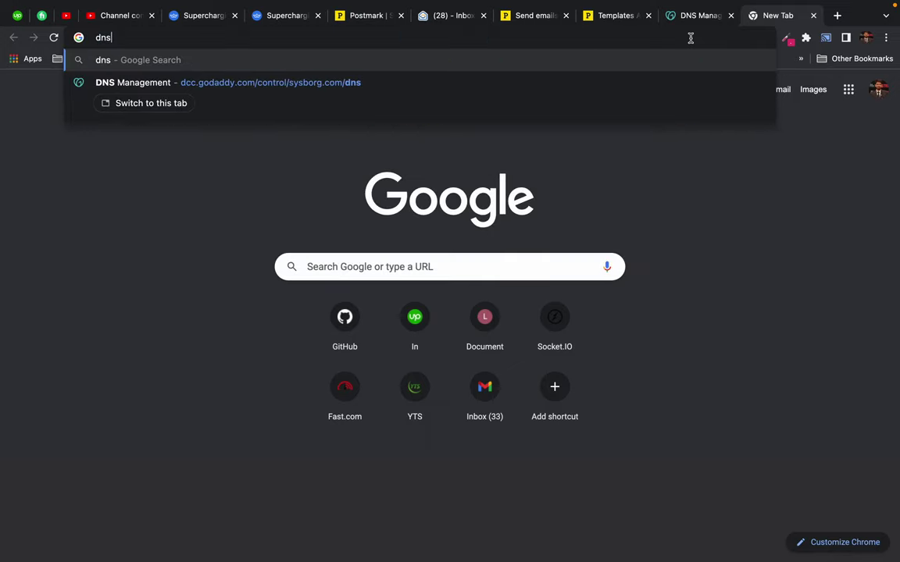
text( checker)
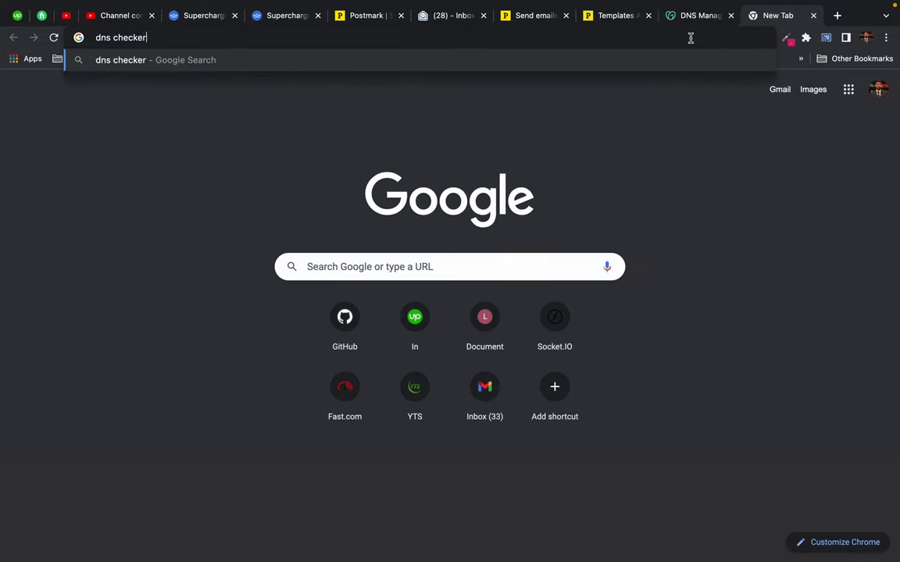
key(Return)
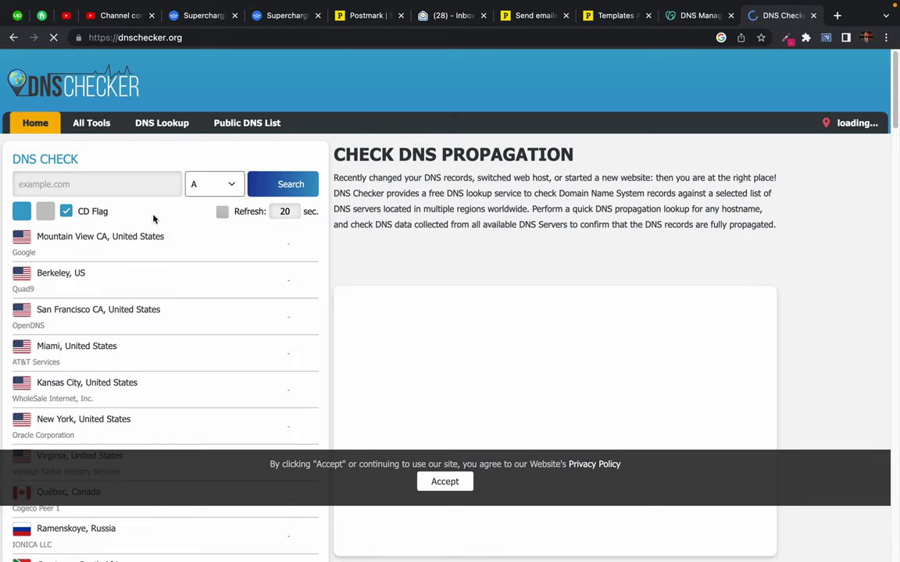
click(94, 185)
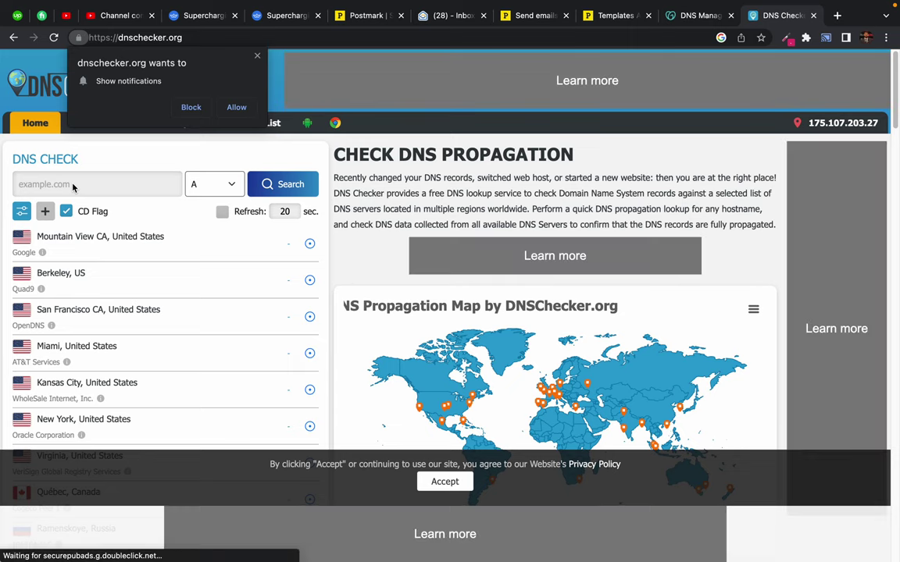
- Accept the site's privacy notice and run a DNS propagation check for the TXT records of sysborg.com
click(73, 186)
text(sysborg.ci)
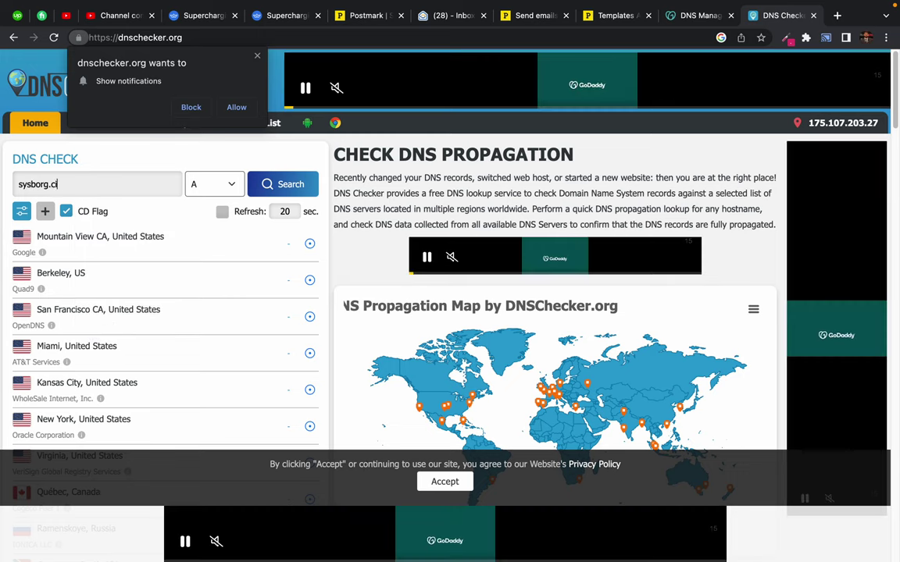
key(BackSpace)
text(om)
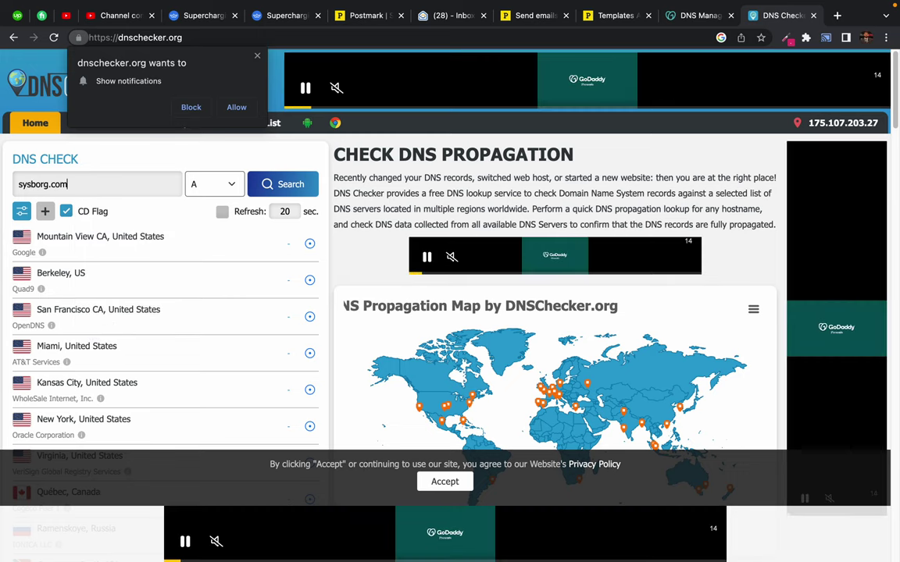
click(212, 190)
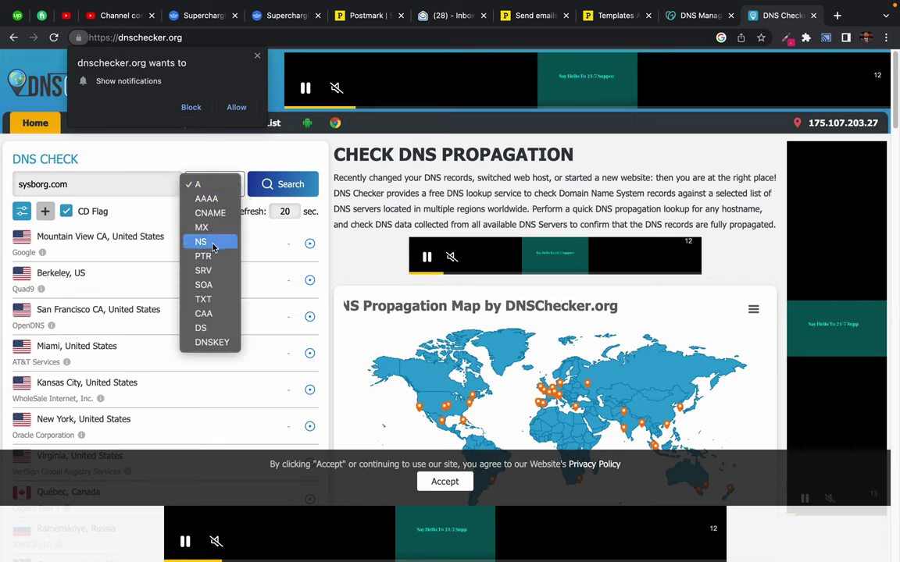
click(203, 299)
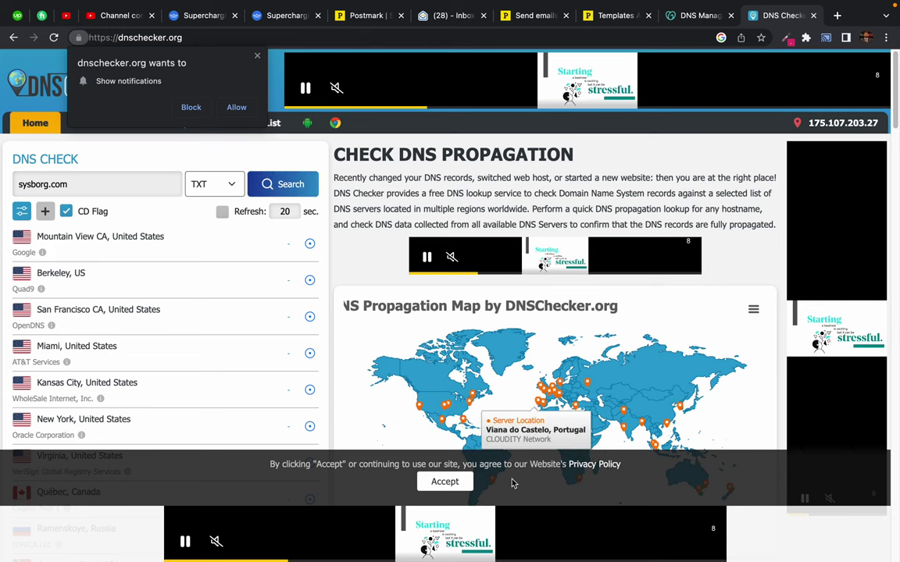
click(443, 482)
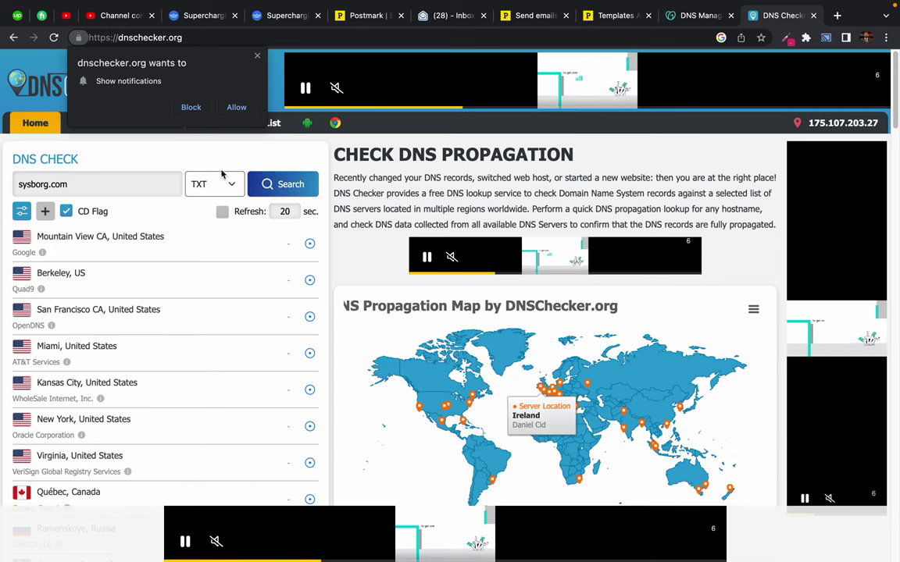
click(51, 184)
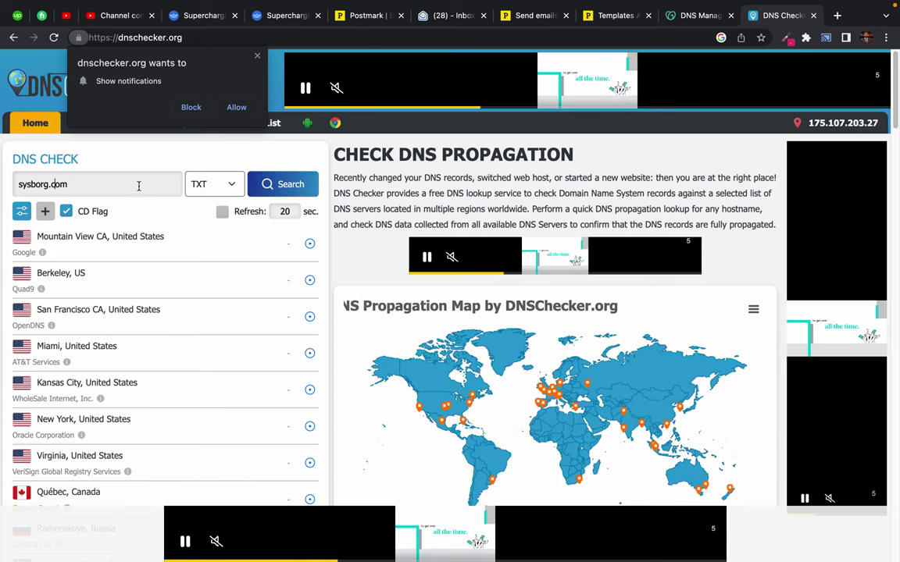
click(281, 184)
- Examine the sysborg.com propagation map for resolved and unresolved server locations, and block the site's notification request
scroll(351, 313, down, 2)
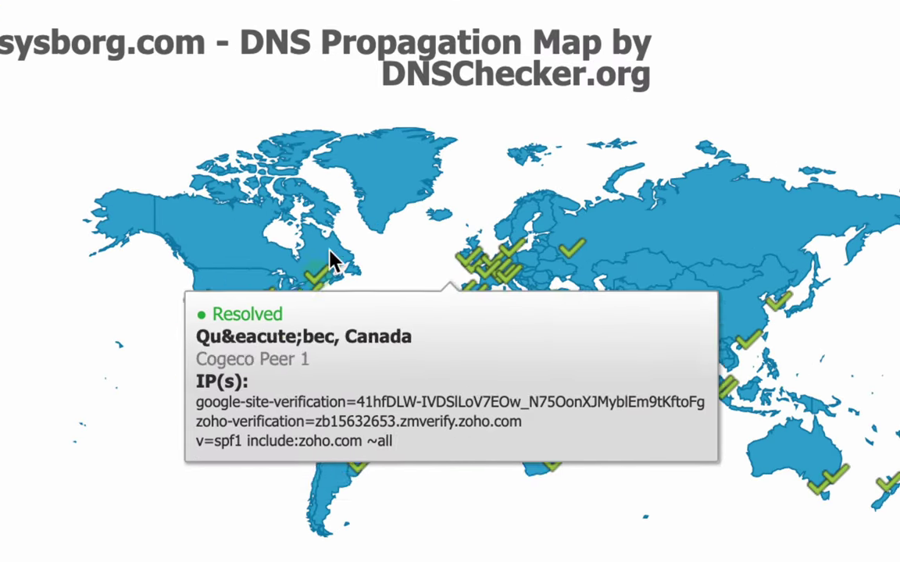
mouse_move(573, 313)
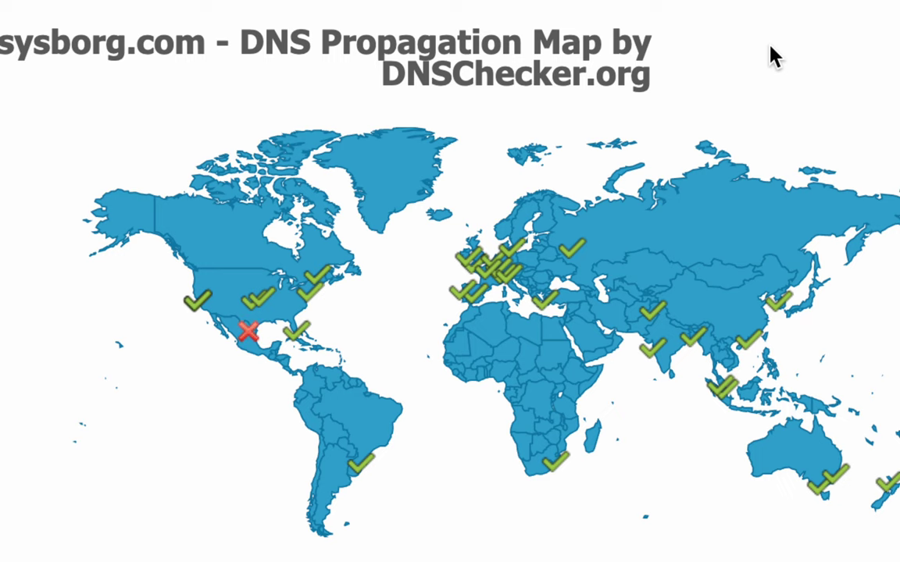
mouse_move(237, 344)
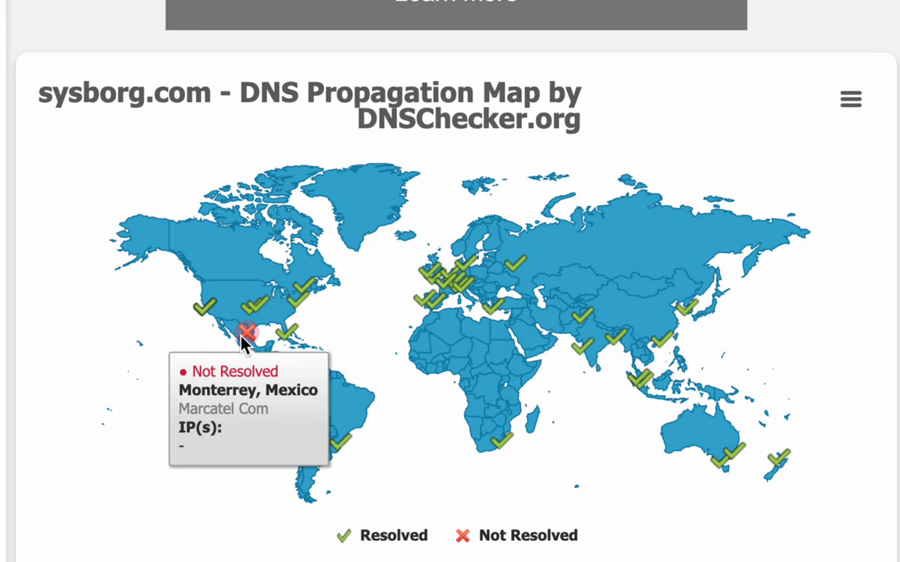
mouse_move(436, 289)
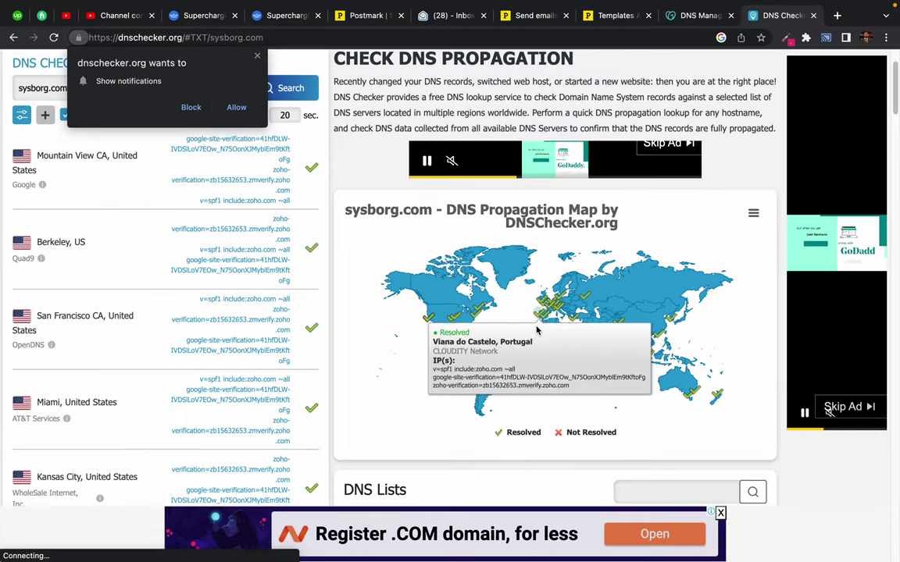
click(190, 107)
scroll(161, 322, down, 3)
scroll(161, 321, up, 5)
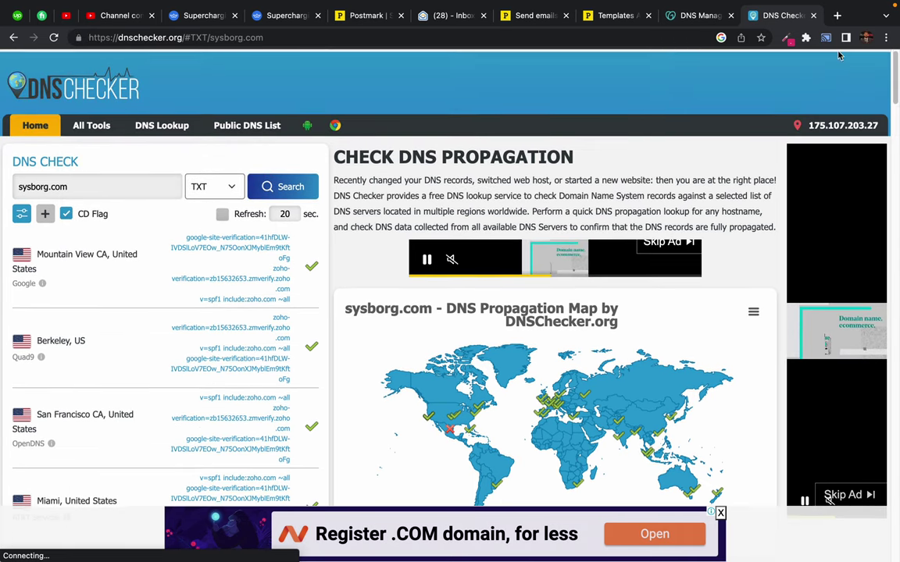
- Close the DNS checker and return to the start of GoDaddy's DNS Management page for sysborg.com
key(ctrl+w)
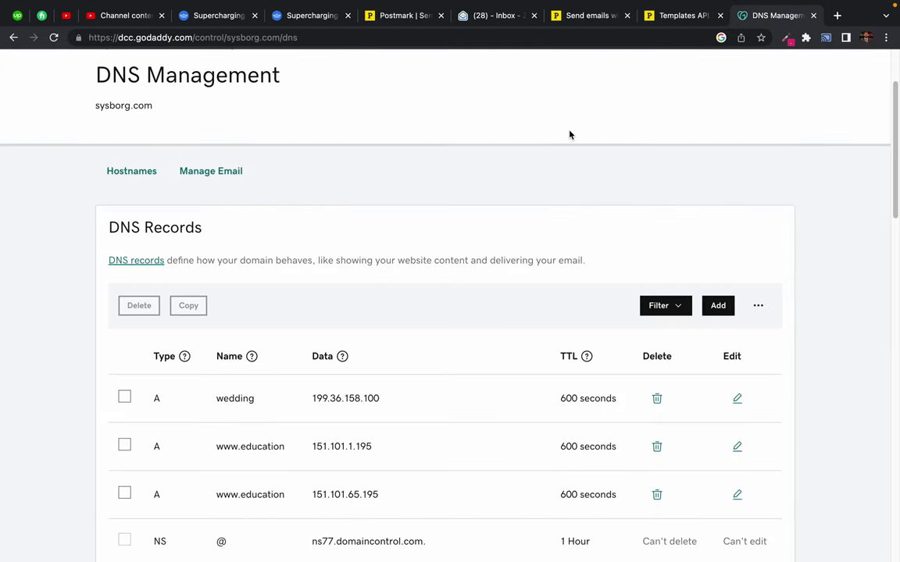
scroll(400, 153, up, 2)
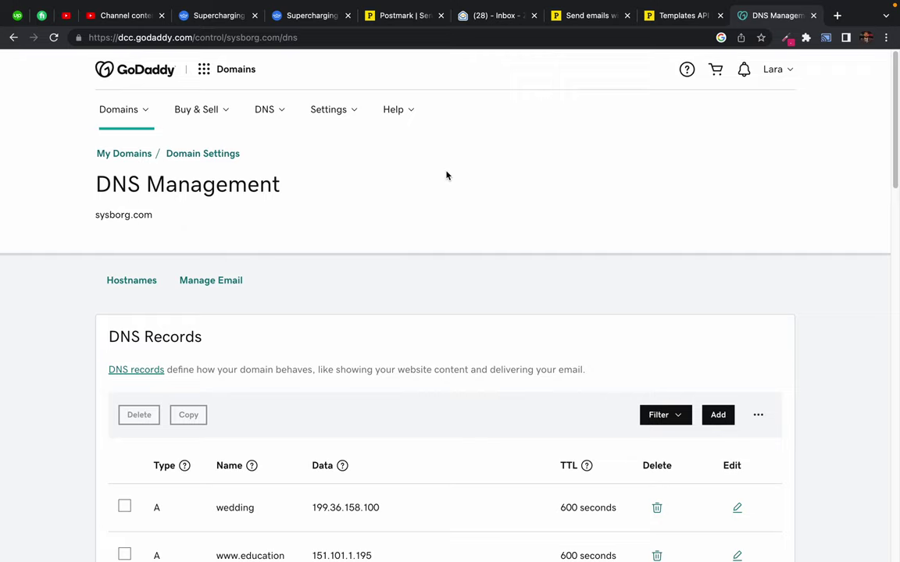
scroll(444, 231, down, 1)
scroll(417, 194, up, 1)
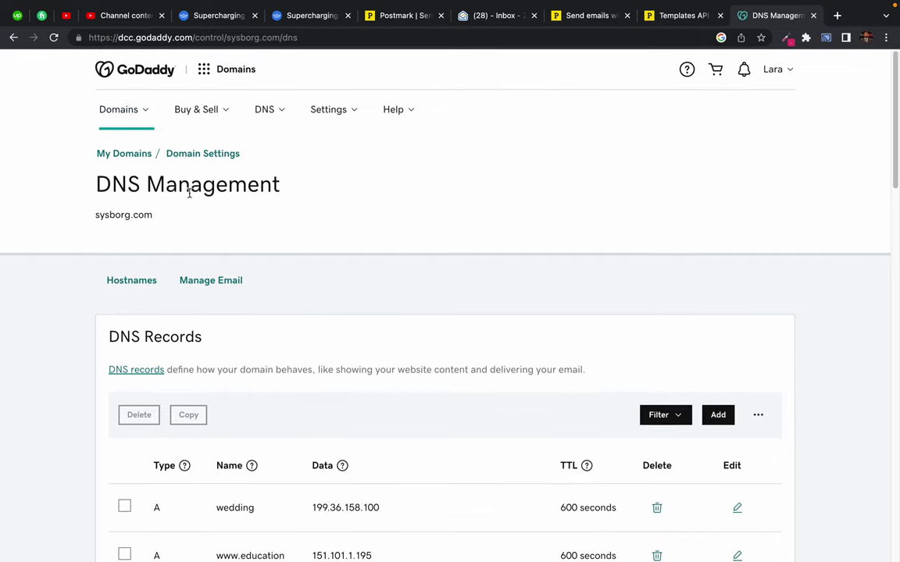